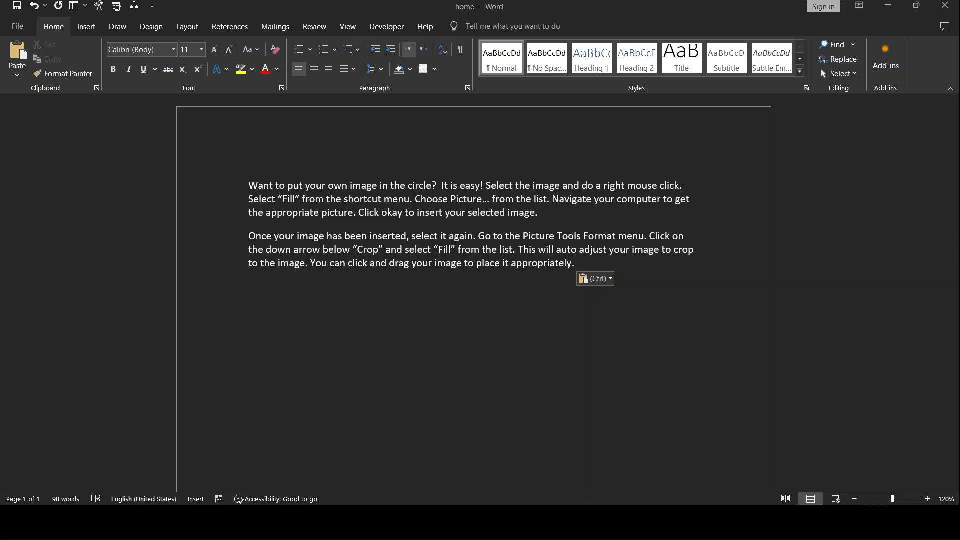
pyautogui.click(655, 446)
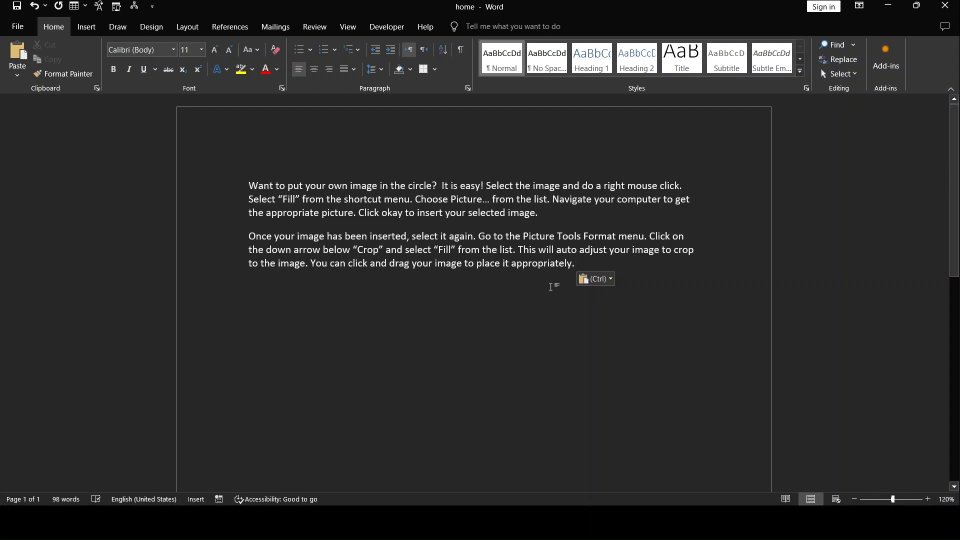
pyautogui.hotkey('ctrl', 'a')
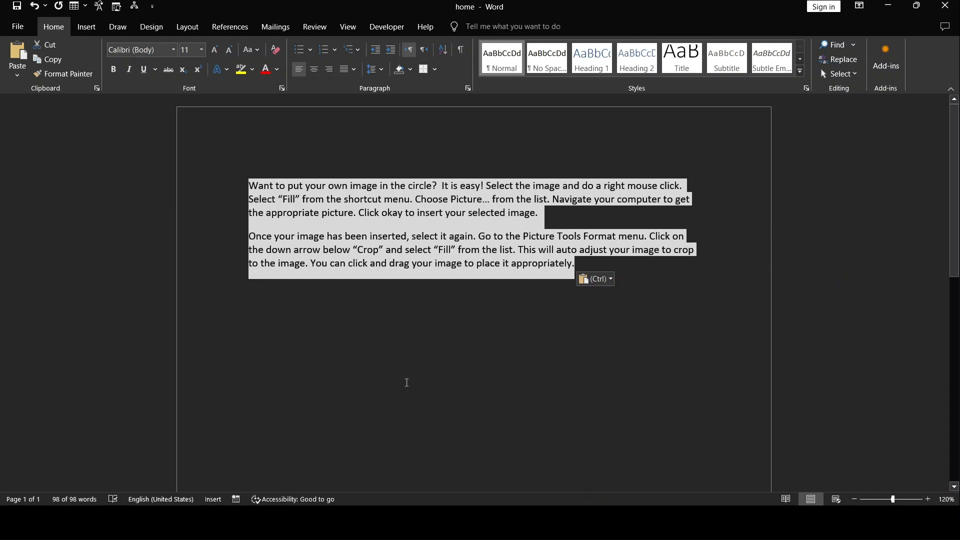
pyautogui.click(423, 417)
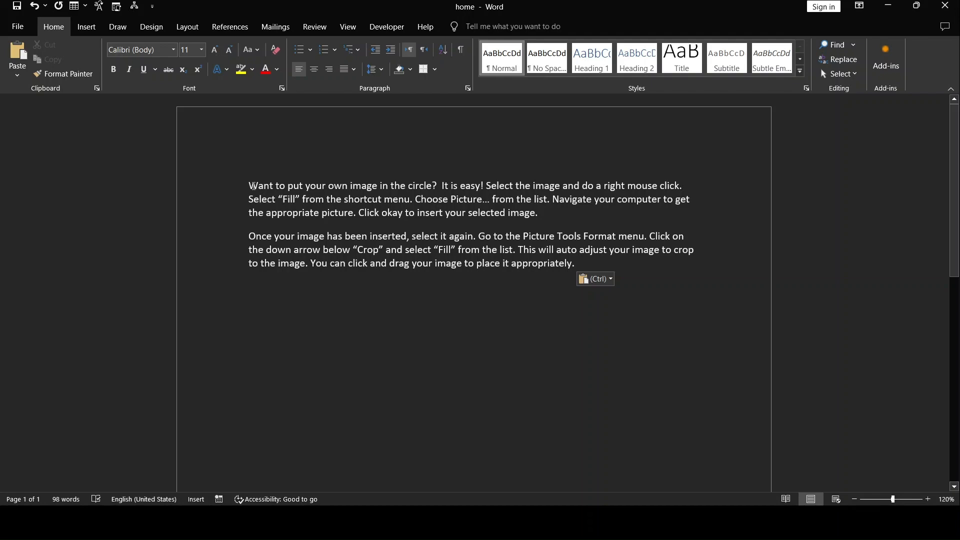
pyautogui.moveTo(247, 181); pyautogui.dragTo(292, 286)
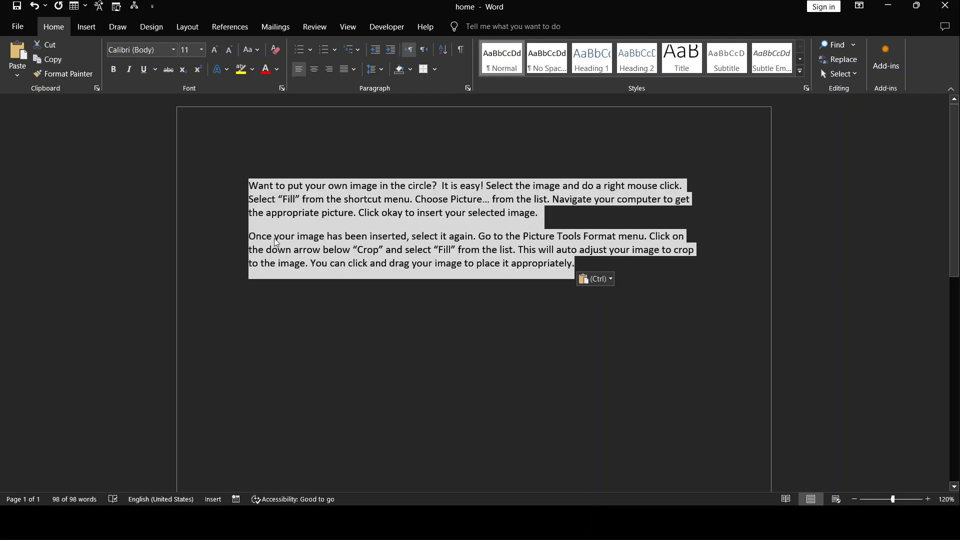
pyautogui.click(230, 238)
pyautogui.hotkey('ctrl', 'a')
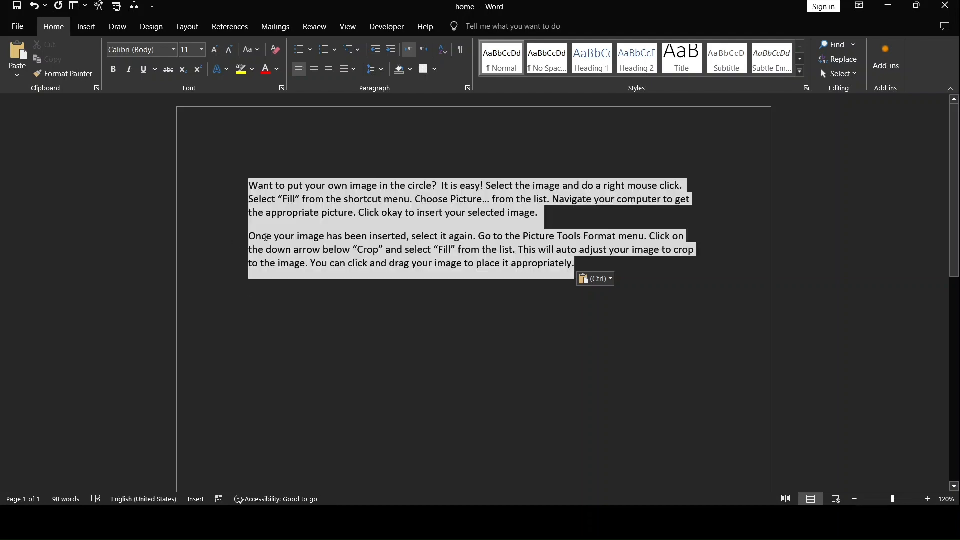
pyautogui.click(560, 290)
pyautogui.hotkey('ctrl', 'a')
pyautogui.click(407, 343)
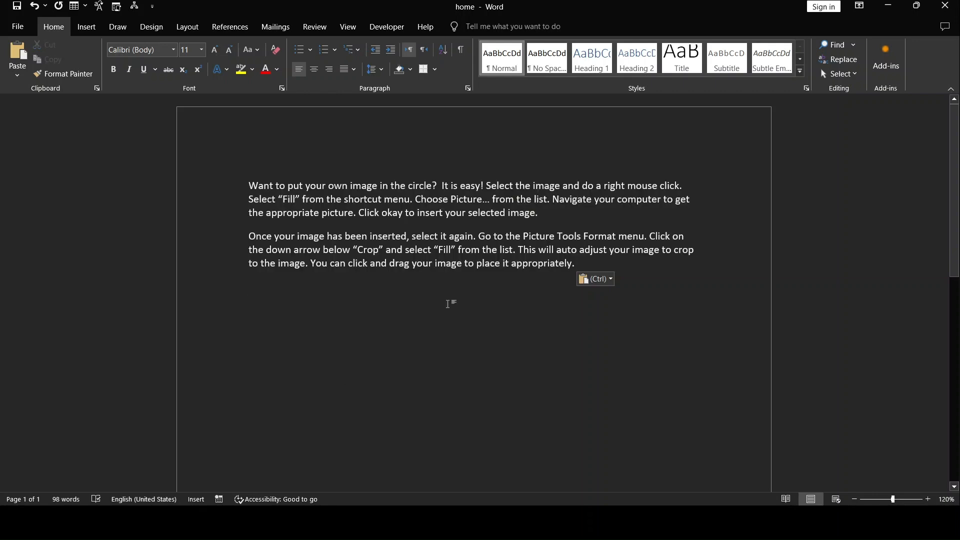
# - Add a new paragraph below the existing text reading "Dell laptops are good.Not only are they fast but they are also efficient"
pyautogui.write('D')
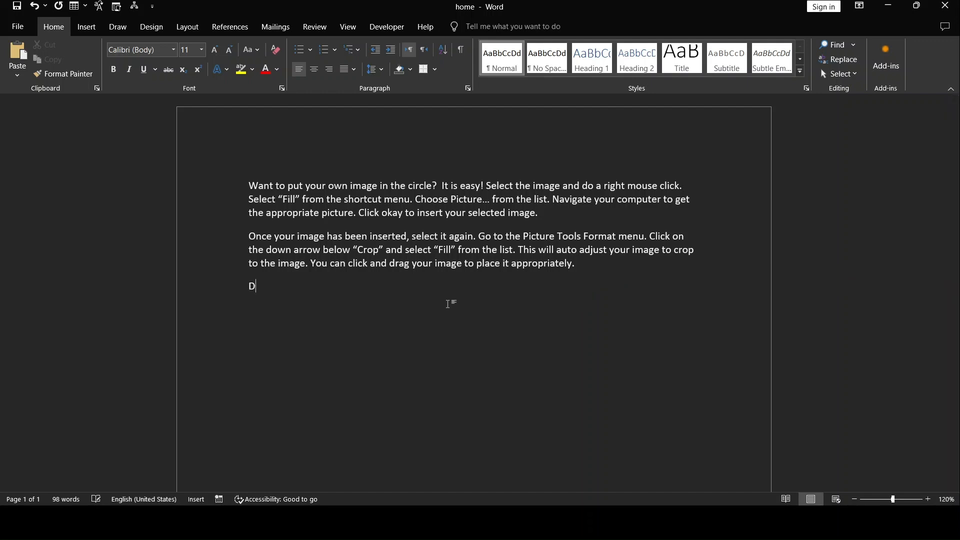
pyautogui.write('ell laptops are good.Not on')
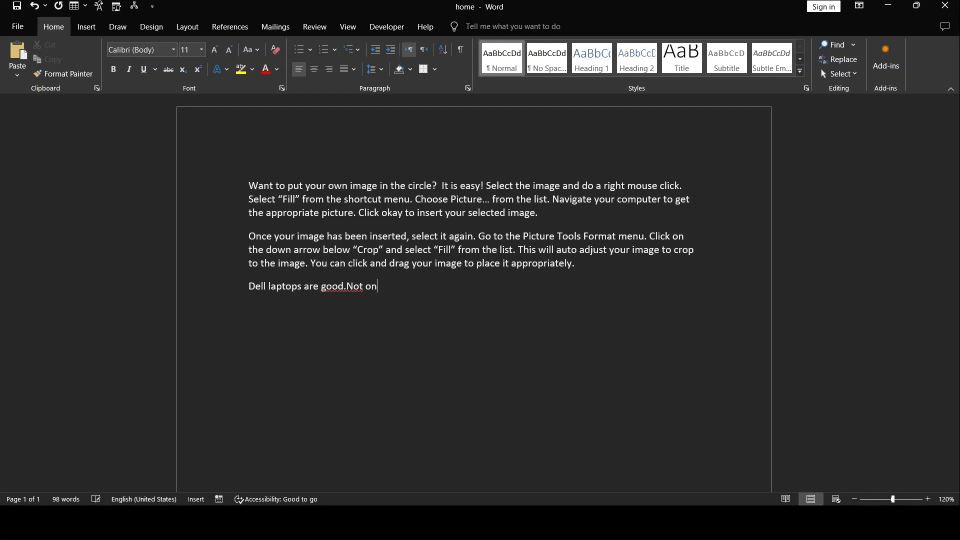
pyautogui.write('ly are they afst')
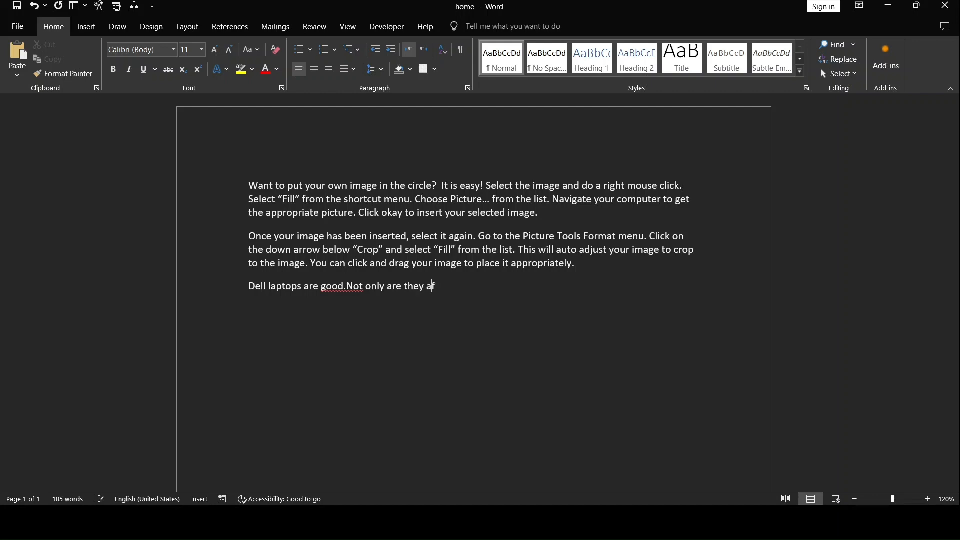
pyautogui.press('BackSpace')
pyautogui.press('BackSpace')
pyautogui.press('BackSpace')
pyautogui.press('BackSpace')
pyautogui.write('fast but they are also ef')
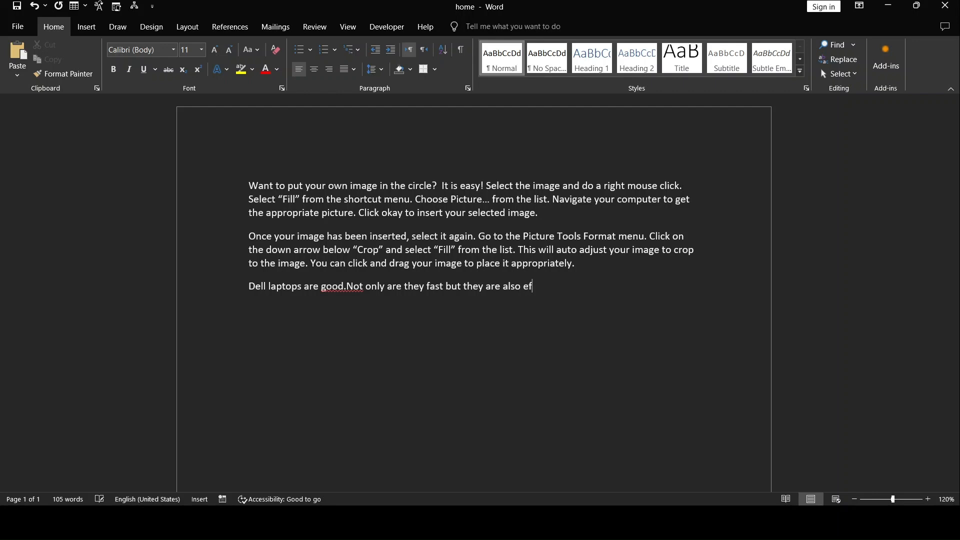
pyautogui.write('ficient')
# - Insert a space before "Not" in the Dell laptops paragraph and end the paragraph with a period
pyautogui.click(347, 286)
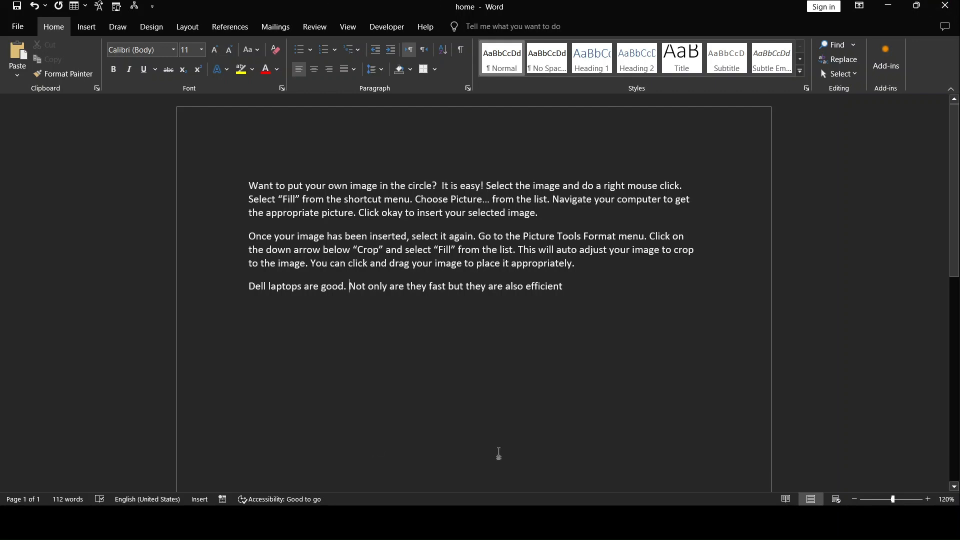
pyautogui.click(576, 293)
pyautogui.write('.')
# - Copy the Dell laptops paragraph and paste the duplicate on a new line directly below it
pyautogui.moveTo(248, 286)
pyautogui.mouseDown()
pyautogui.moveTo(534, 272)
pyautogui.moveTo(572, 286)
pyautogui.moveTo(497, 298)
pyautogui.moveTo(261, 299)
pyautogui.mouseUp()
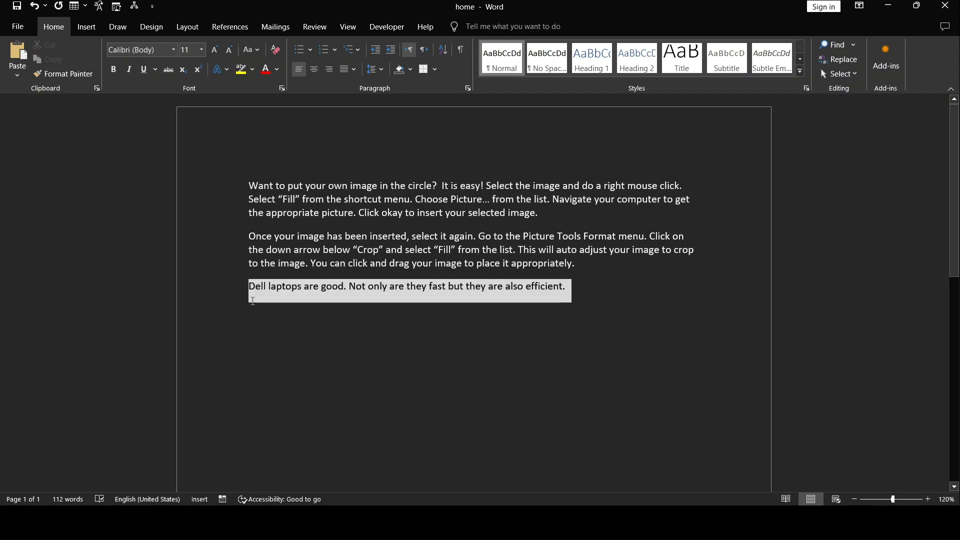
pyautogui.click(58, 59)
pyautogui.click(654, 290)
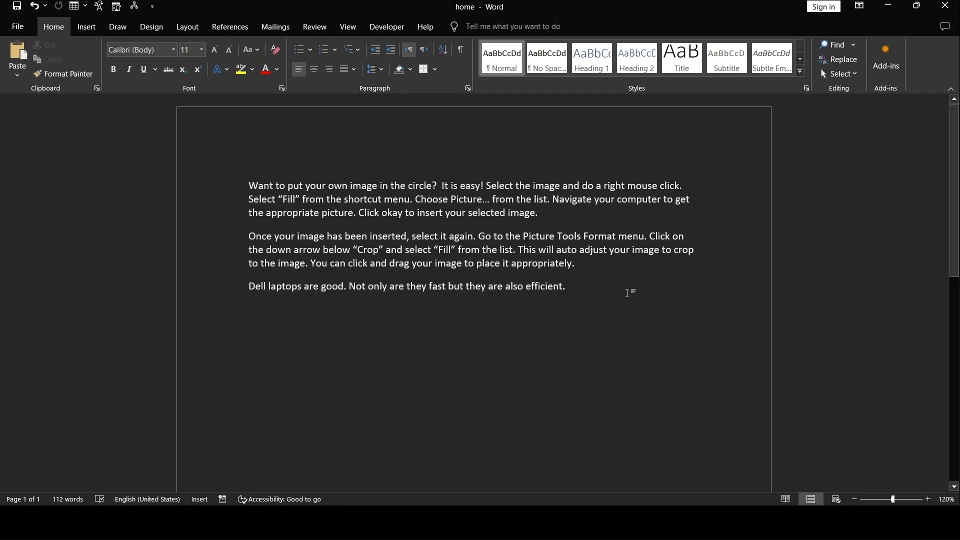
pyautogui.press('Return')
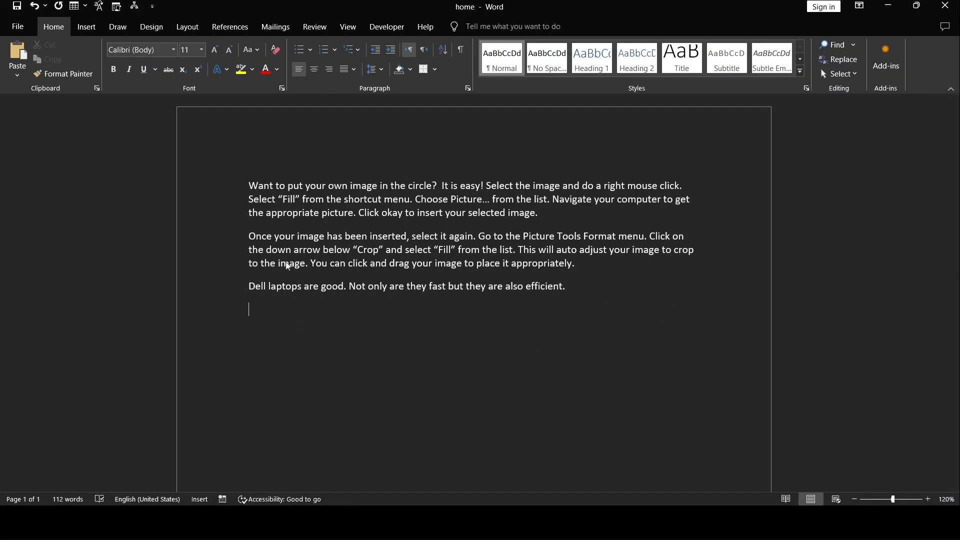
pyautogui.hotkey('ctrl', 'v')
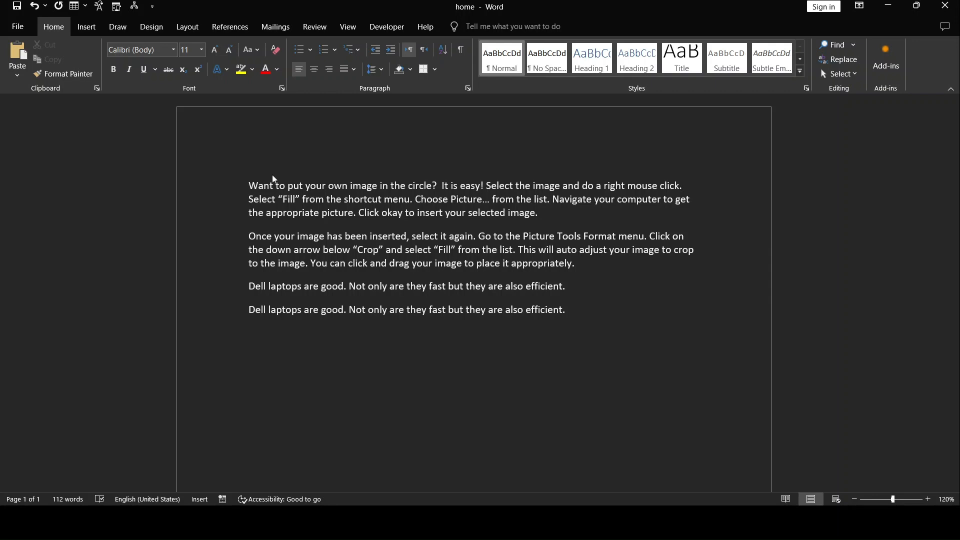
pyautogui.press('ctrl')
pyautogui.press('k')
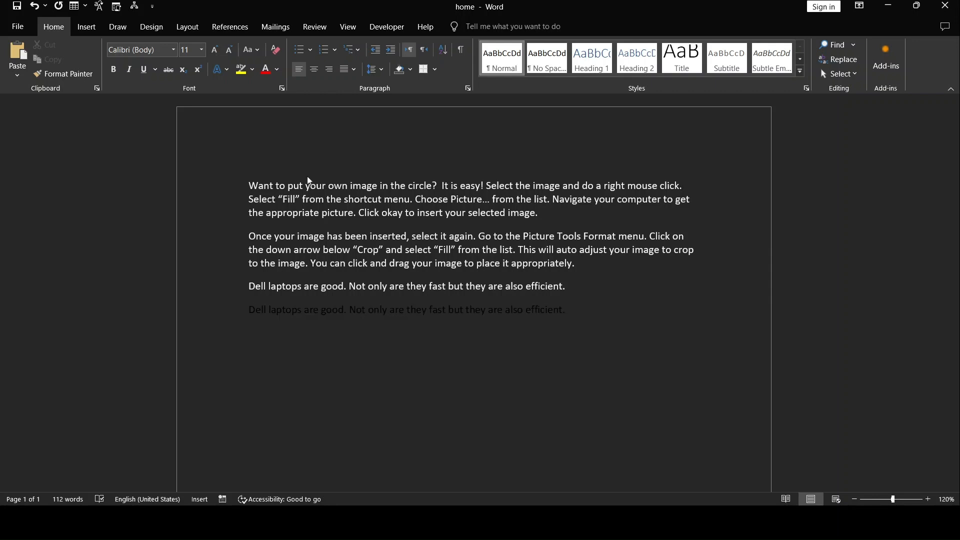
pyautogui.click(334, 171)
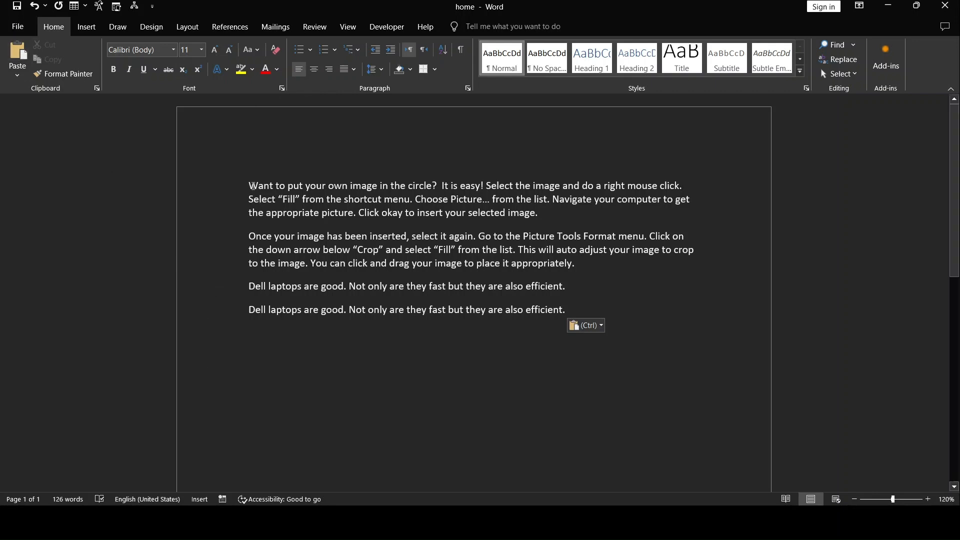
# - Move the two paragraphs about inserting and cropping an image below the two Dell laptops paragraphs
pyautogui.moveTo(253, 184); pyautogui.dragTo(578, 266)
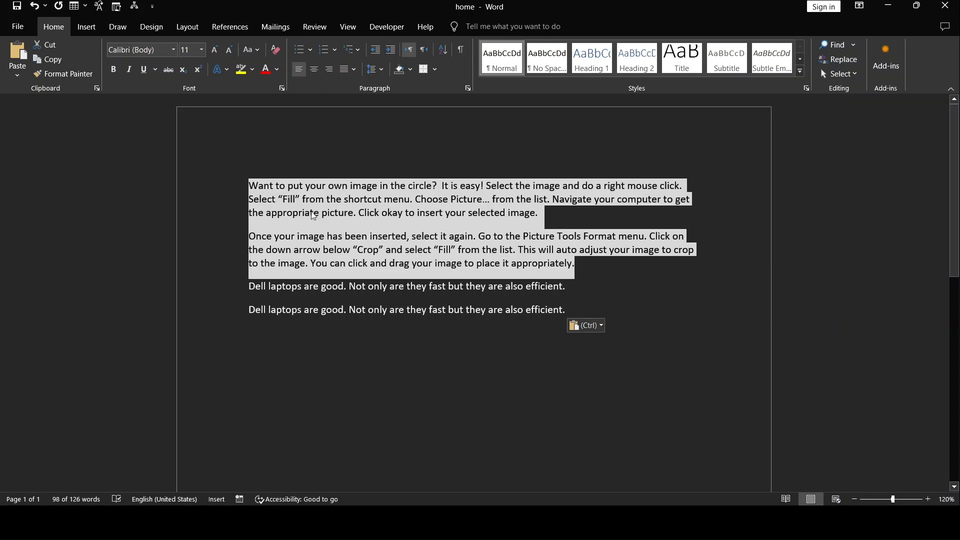
pyautogui.press('Delete')
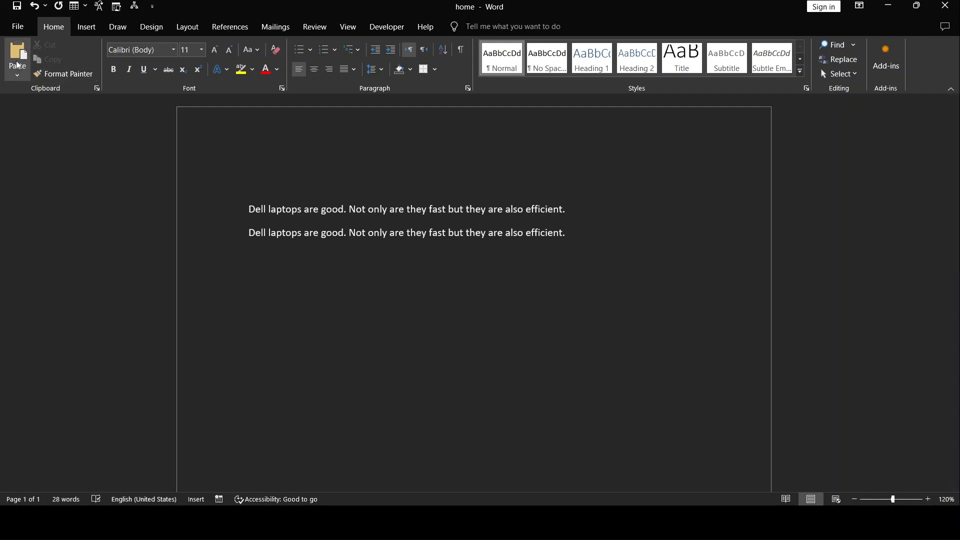
pyautogui.hotkey('ctrl', 'v')
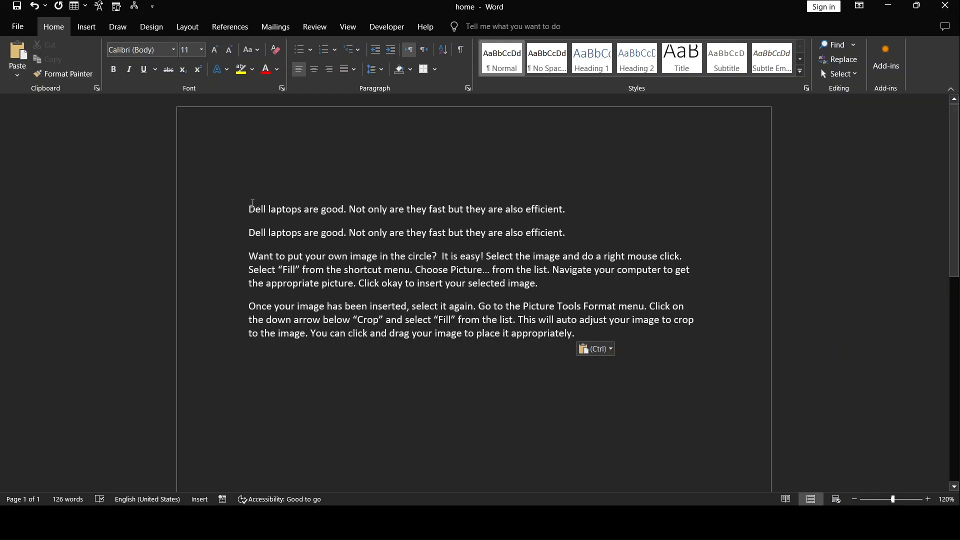
# - Change the font of all the text in the document to Aparajita
pyautogui.moveTo(252, 205); pyautogui.dragTo(574, 334)
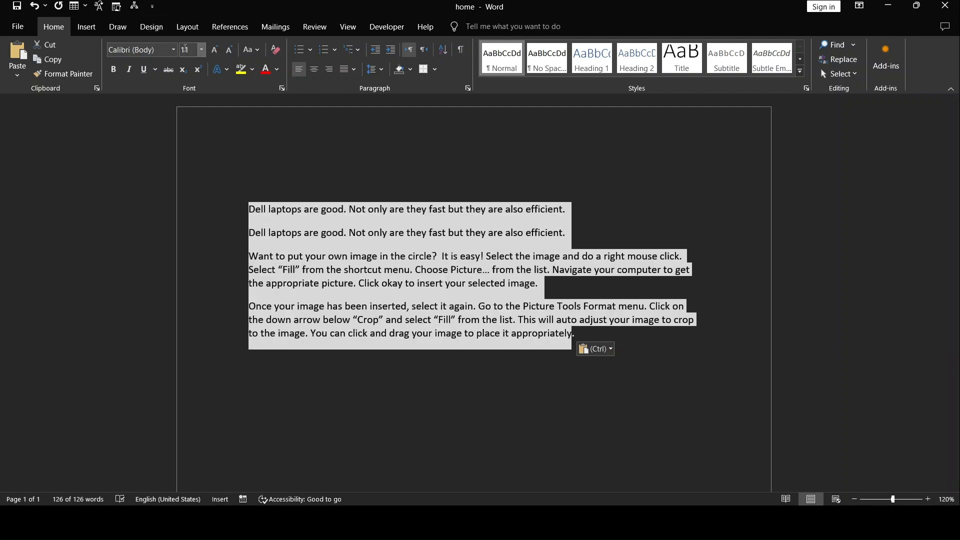
pyautogui.click(173, 51)
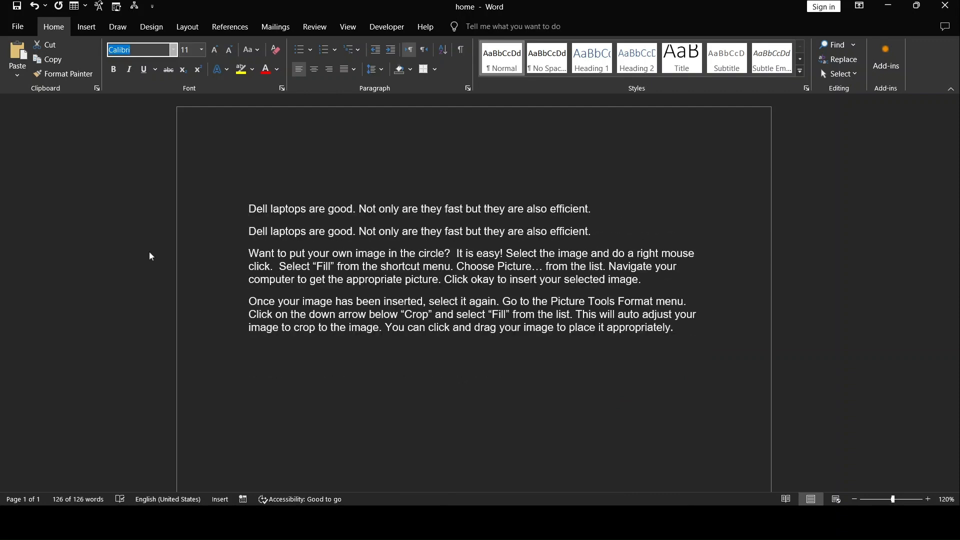
pyautogui.click(155, 187)
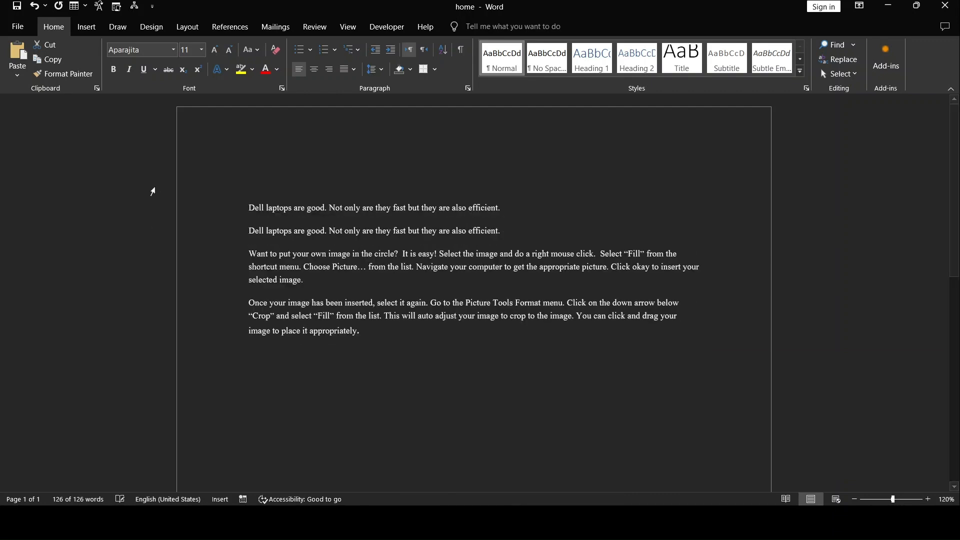
# - Set the font size of the selected document text to 16
pyautogui.click(202, 51)
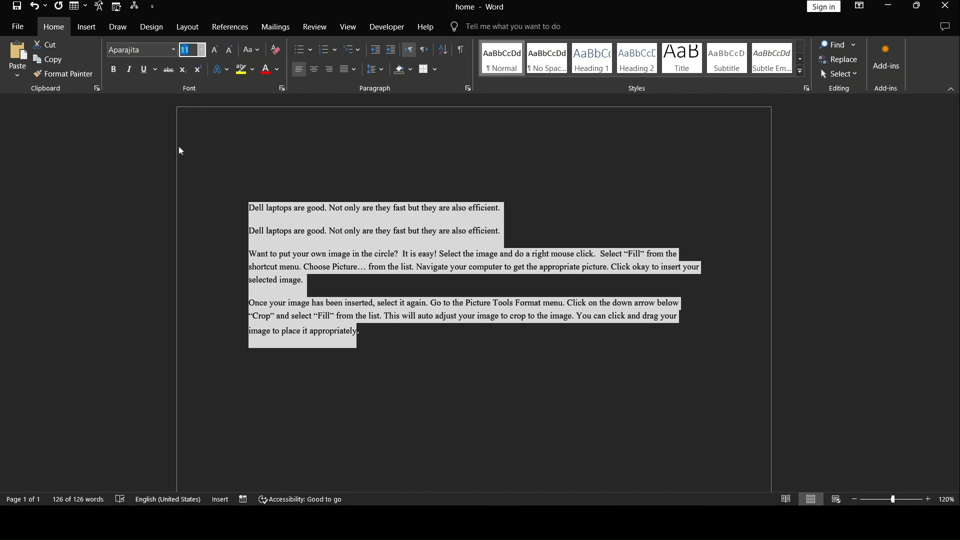
pyautogui.write('16')
pyautogui.press('Return')
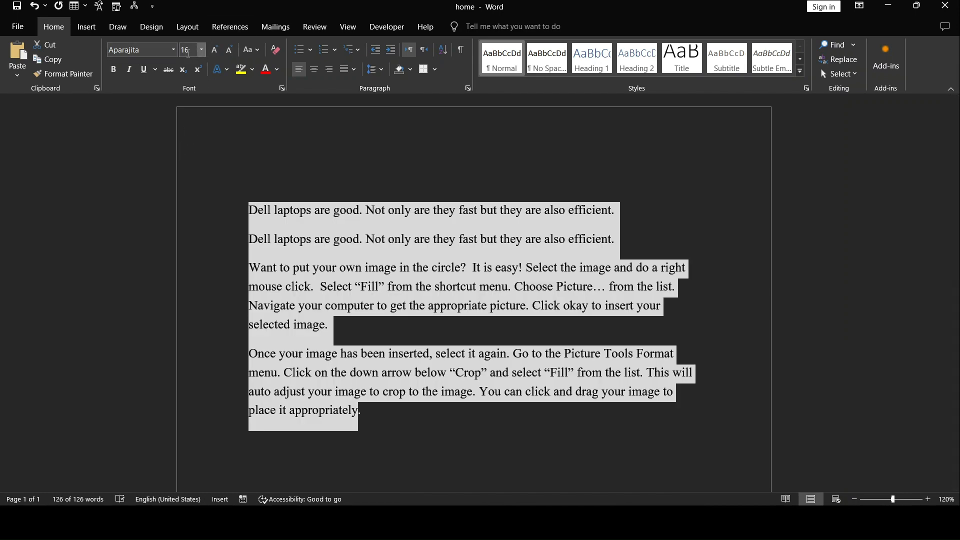
pyautogui.write('14')
pyautogui.press('Return')
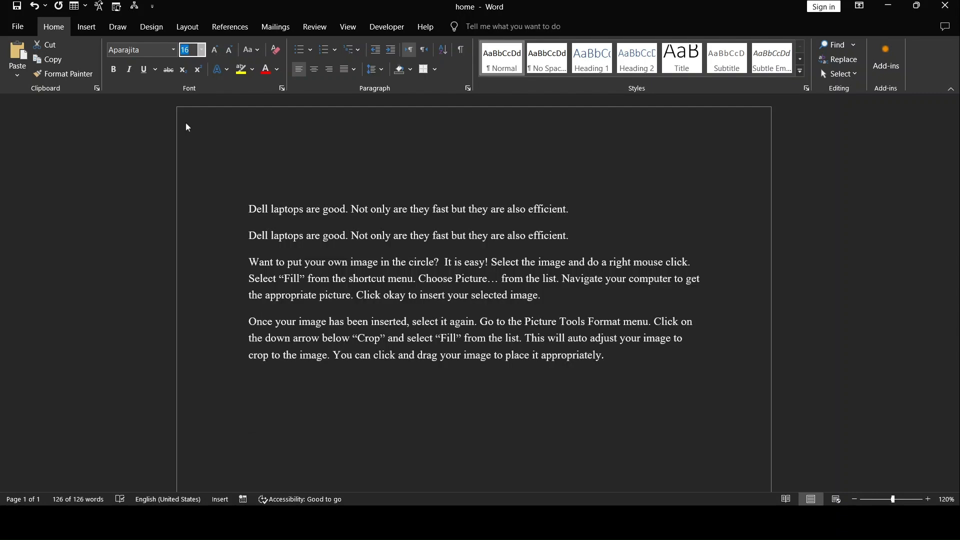
# - Enlarge the selected text with Increase Font Size, reduce it back to 16, and clear the selection
pyautogui.click(221, 51)
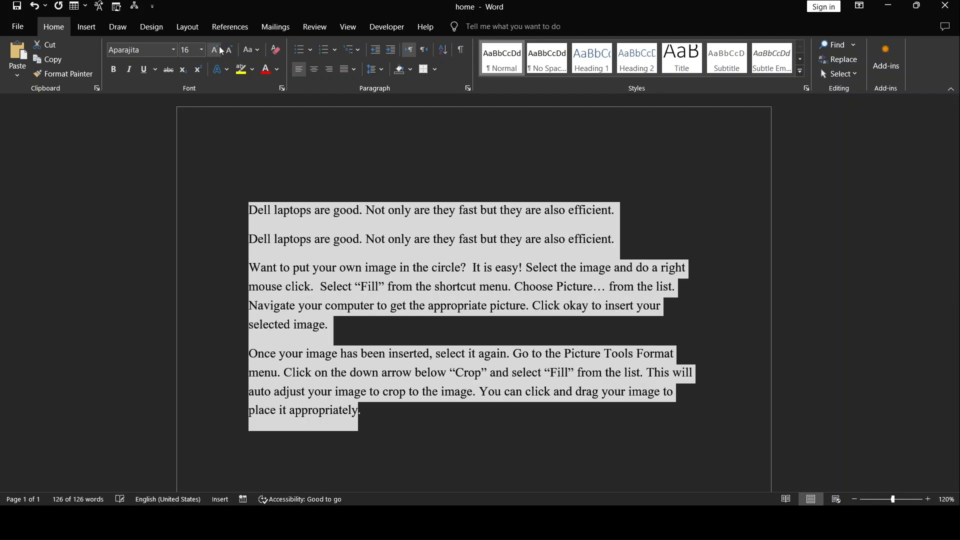
pyautogui.click(221, 50)
pyautogui.click(219, 47)
pyautogui.click(235, 49)
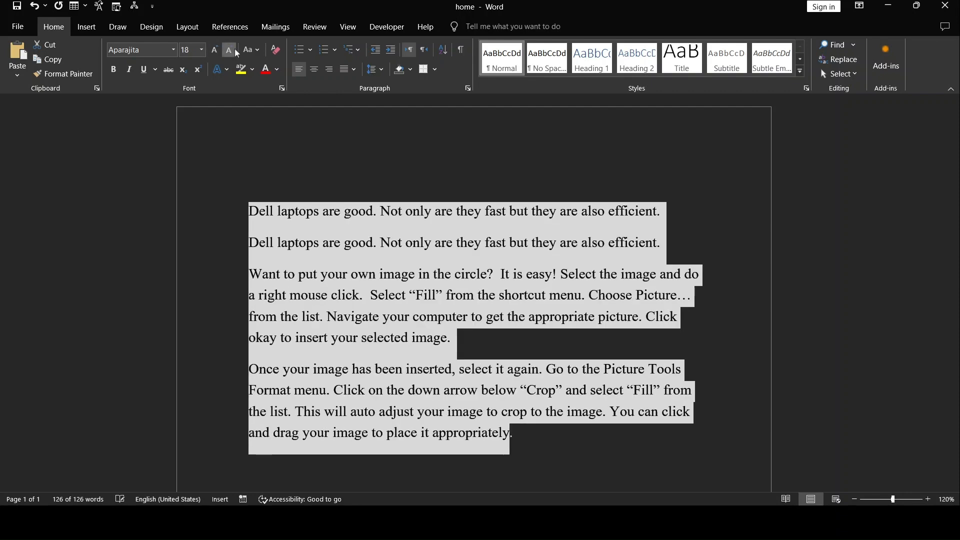
pyautogui.click(235, 49)
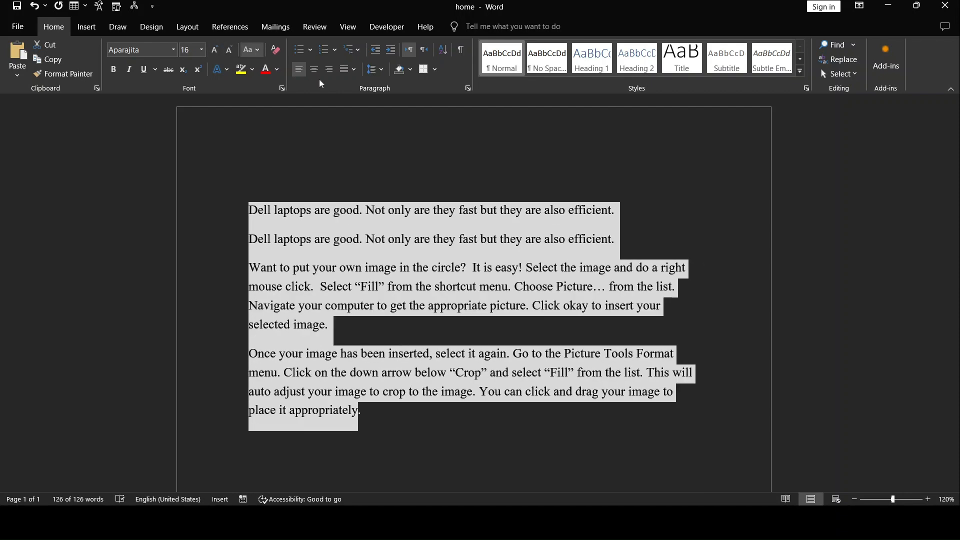
pyautogui.click(371, 438)
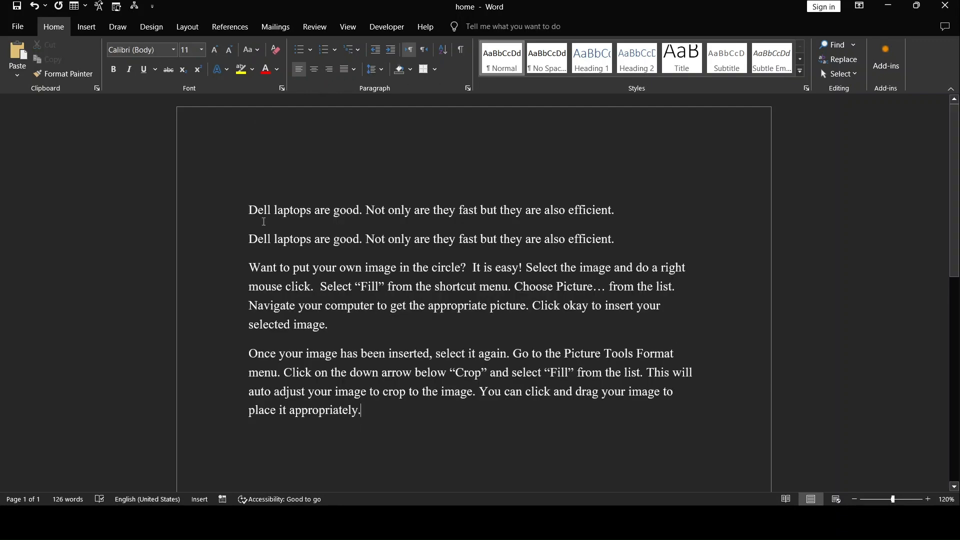
# - Change "Dell laptops are good" in the first paragraph to lowercase, uppercase and Capitalize Each Word, ending with toggle case
pyautogui.moveTo(249, 208); pyautogui.dragTo(360, 209)
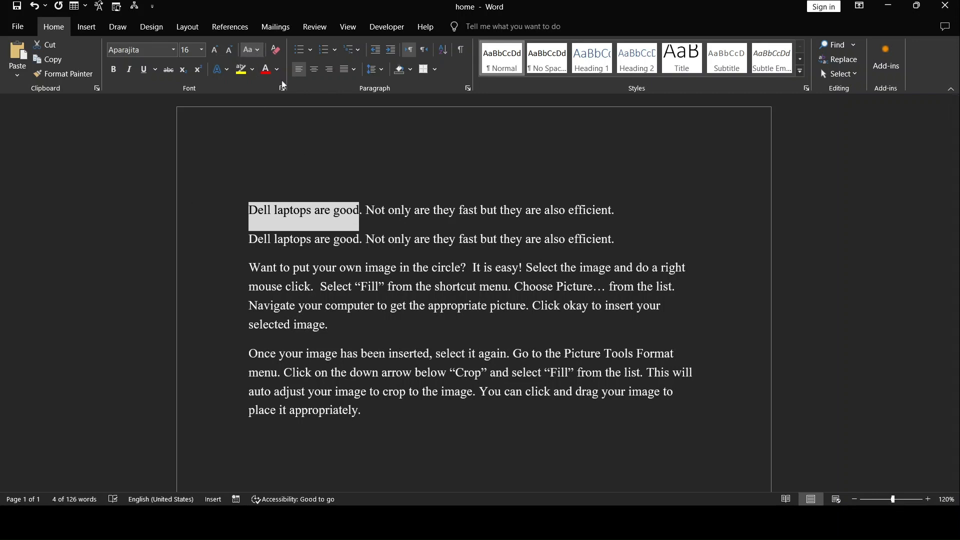
pyautogui.hotkey('shift', 'F3')
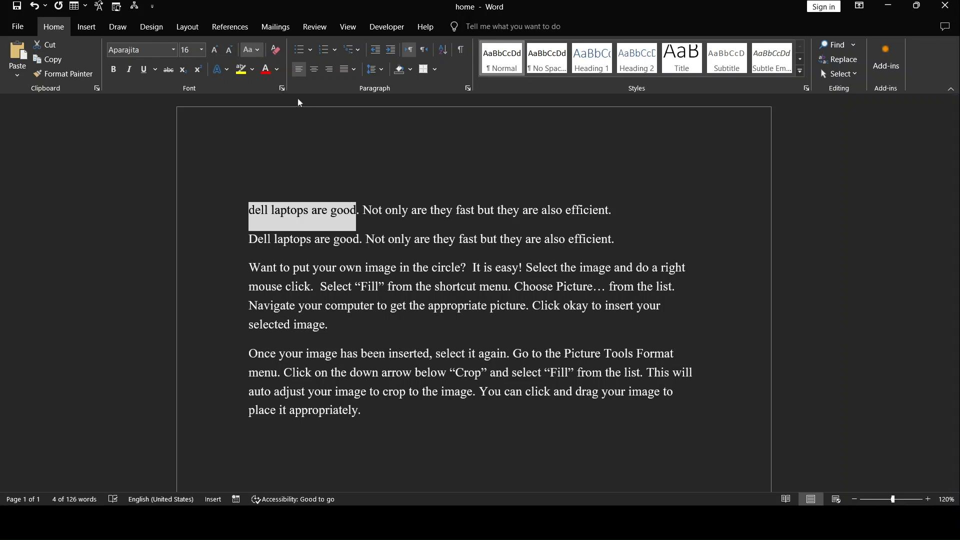
pyautogui.hotkey('shift', 'F3')
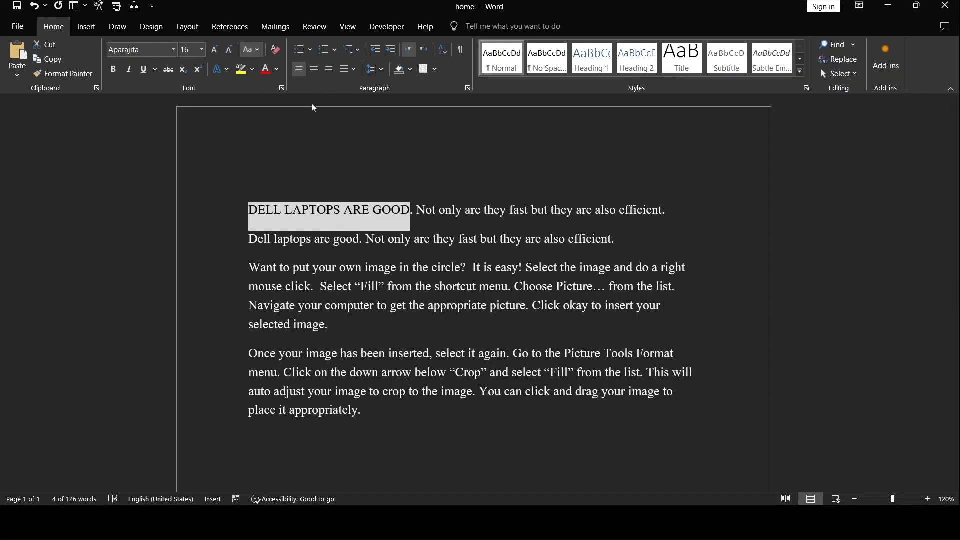
pyautogui.hotkey('shift', 'F3')
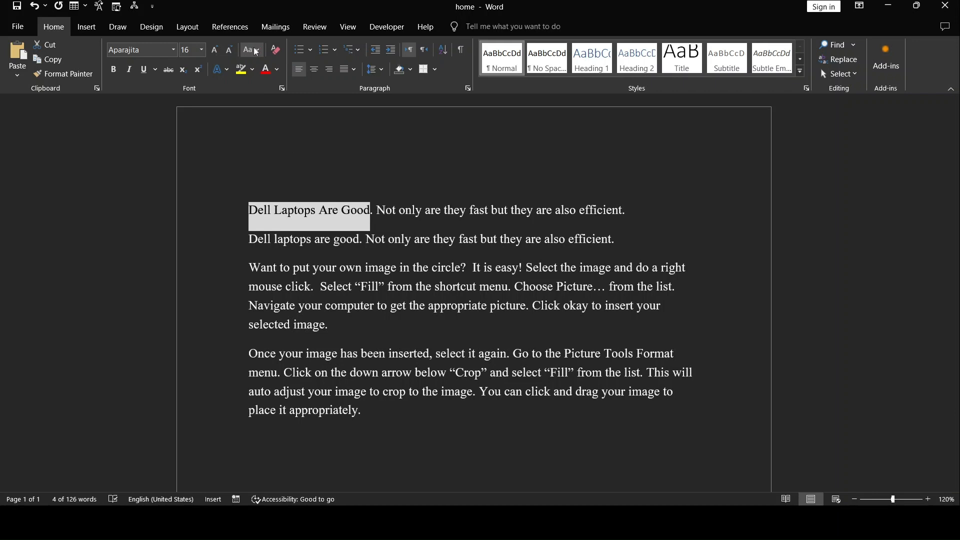
pyautogui.click(276, 120)
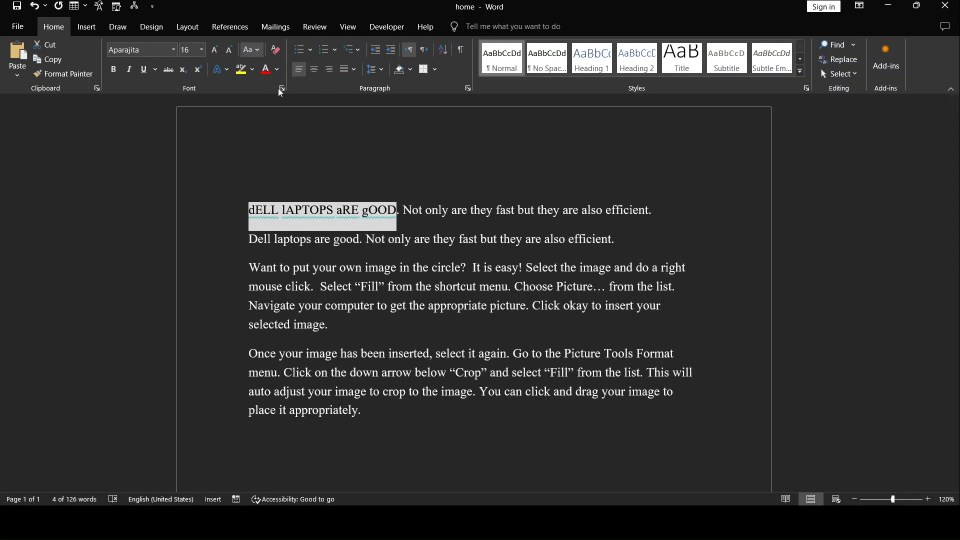
# - Return "Dell laptops are good" in the first paragraph to sentence case and make it bold, italic and underlined
pyautogui.hotkey('shift', 'F3')
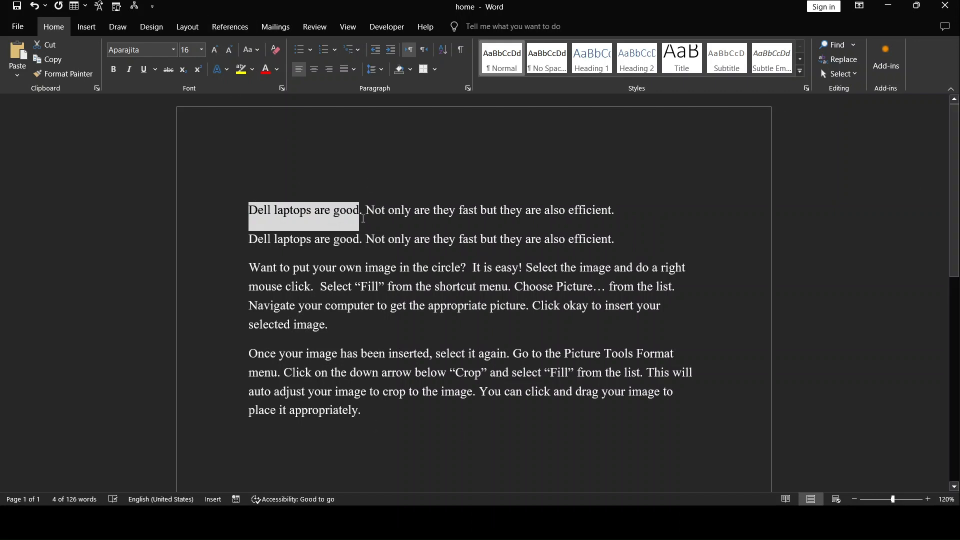
pyautogui.click(111, 70)
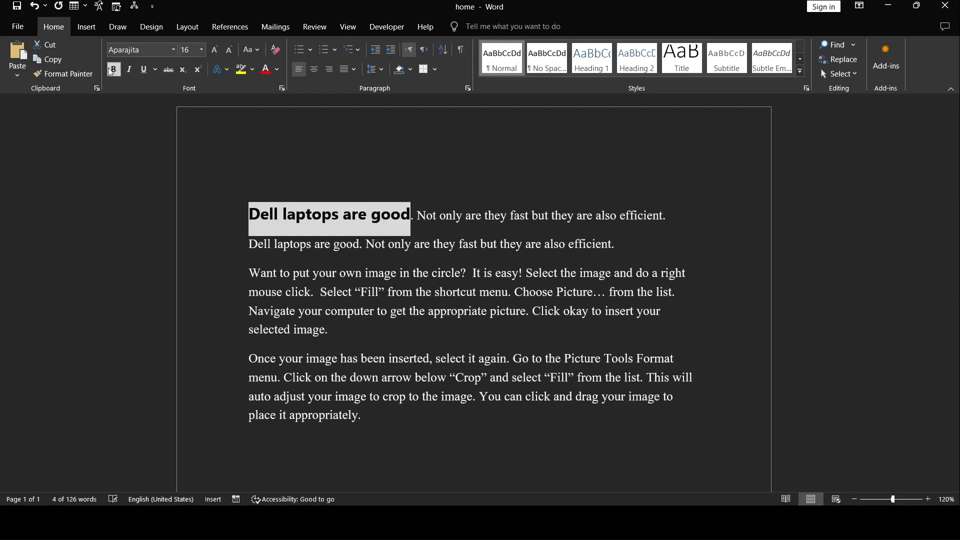
pyautogui.click(133, 73)
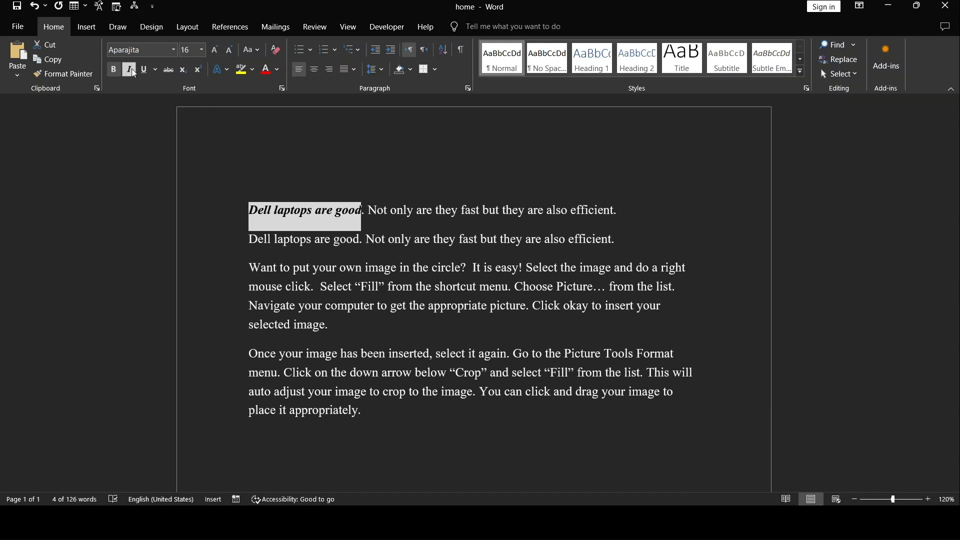
pyautogui.click(147, 70)
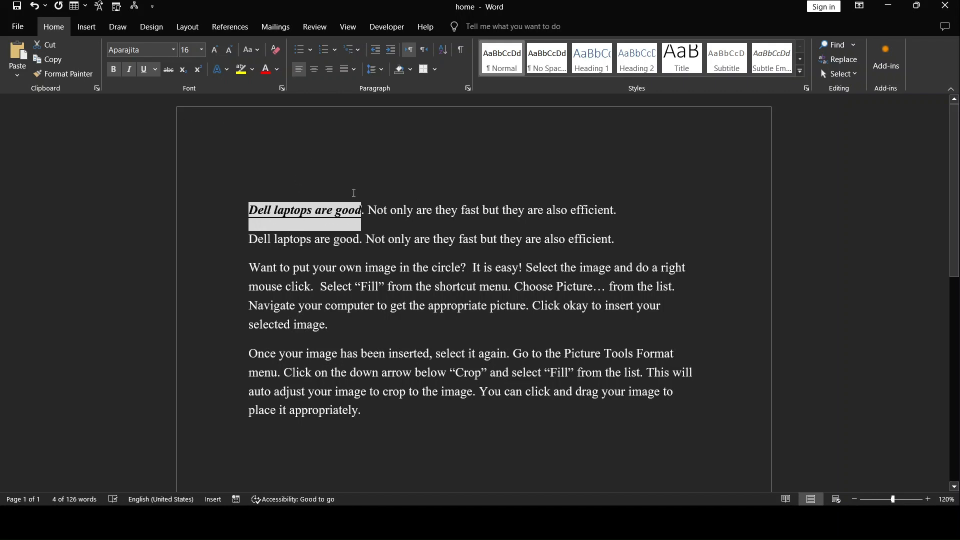
pyautogui.click(340, 240)
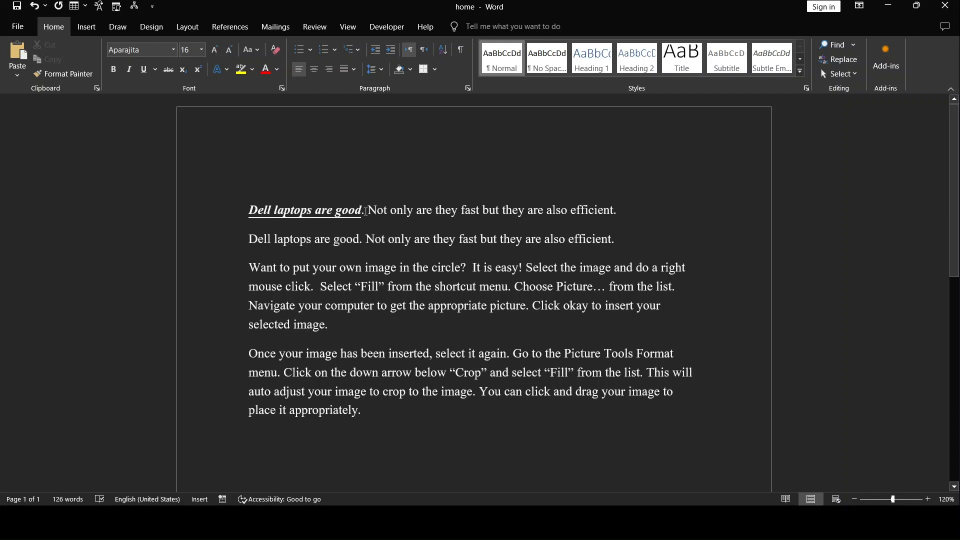
# - Copy the formatting of the first paragraph's opening sentence onto "Dell laptops are good." in the second paragraph with Format Painter
pyautogui.moveTo(367, 210); pyautogui.dragTo(221, 212)
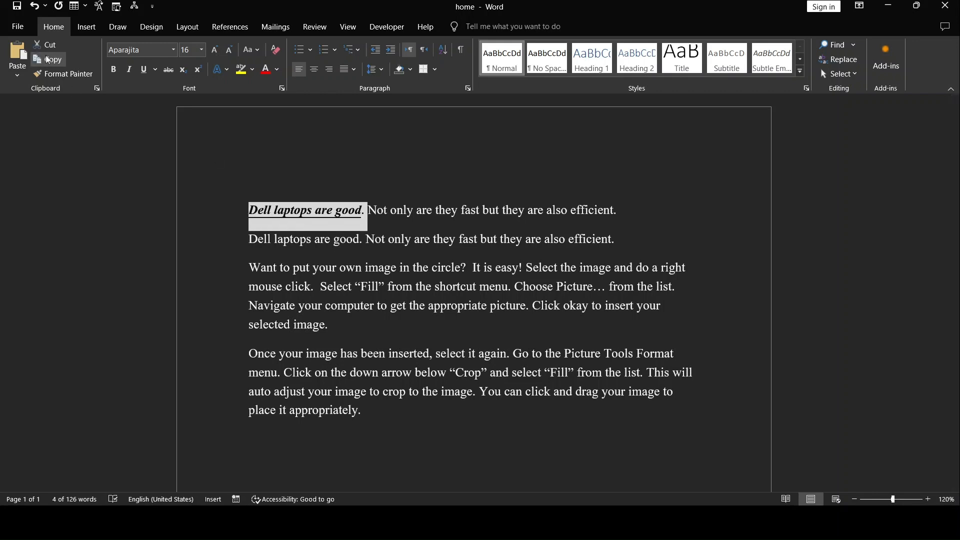
pyautogui.click(56, 74)
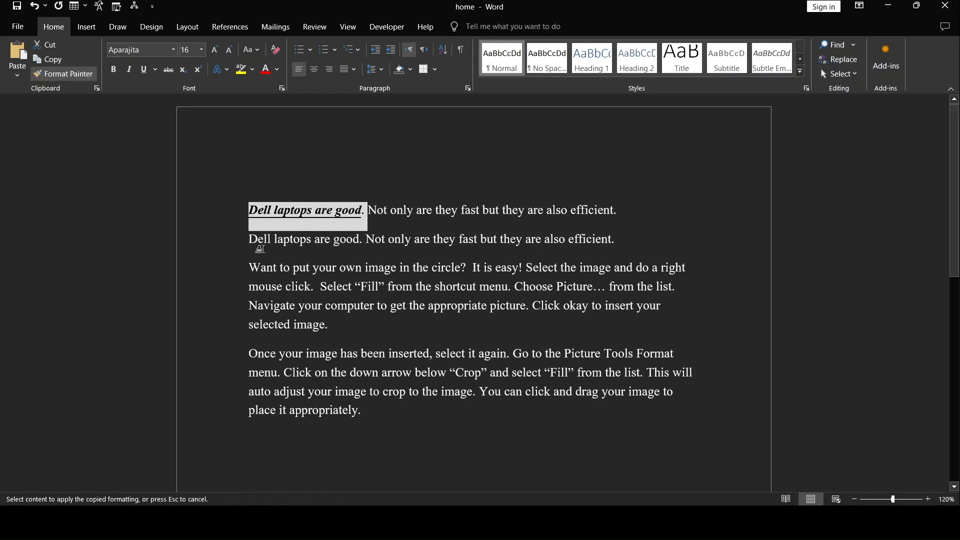
pyautogui.moveTo(245, 237); pyautogui.dragTo(366, 233)
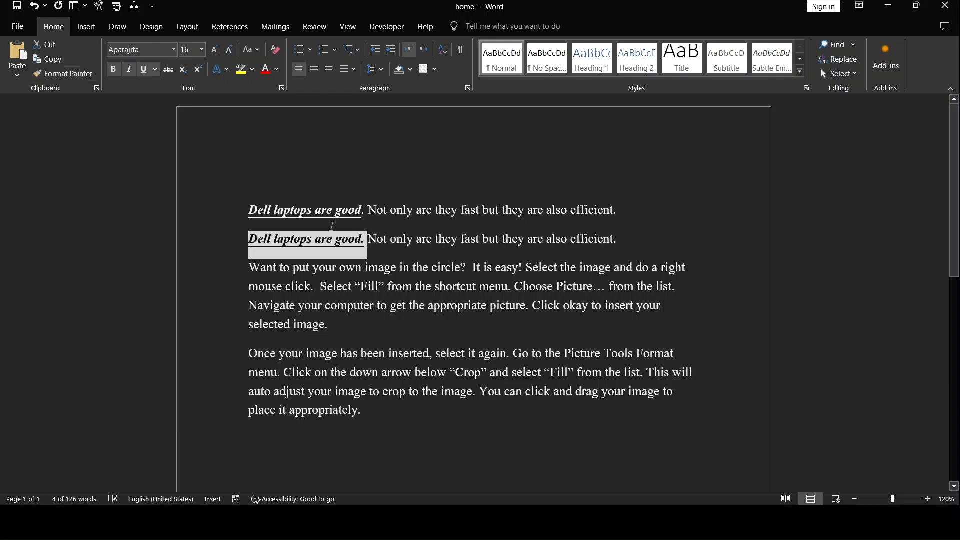
pyautogui.click(303, 255)
# - Apply strikethrough to "Dell laptops are good." in the first paragraph
pyautogui.moveTo(249, 209); pyautogui.dragTo(368, 208)
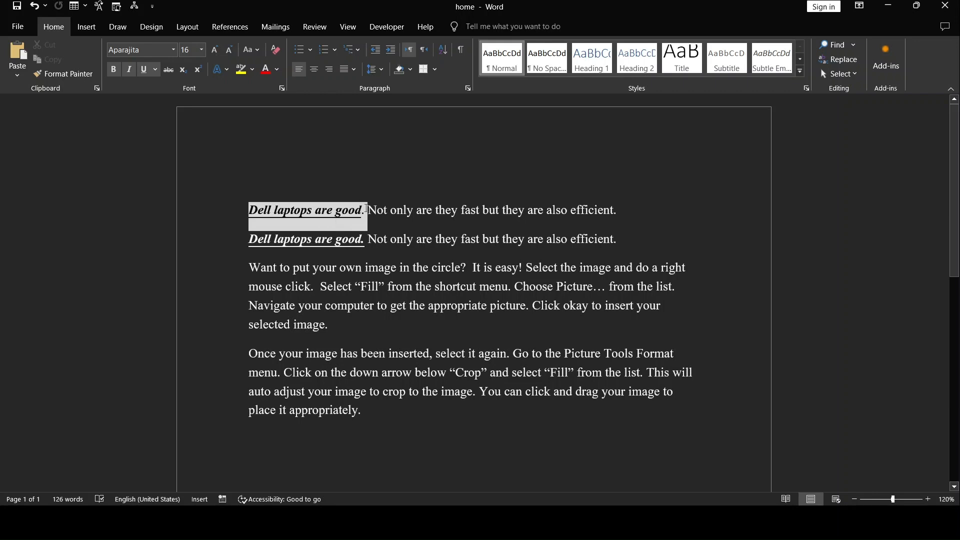
pyautogui.click(169, 69)
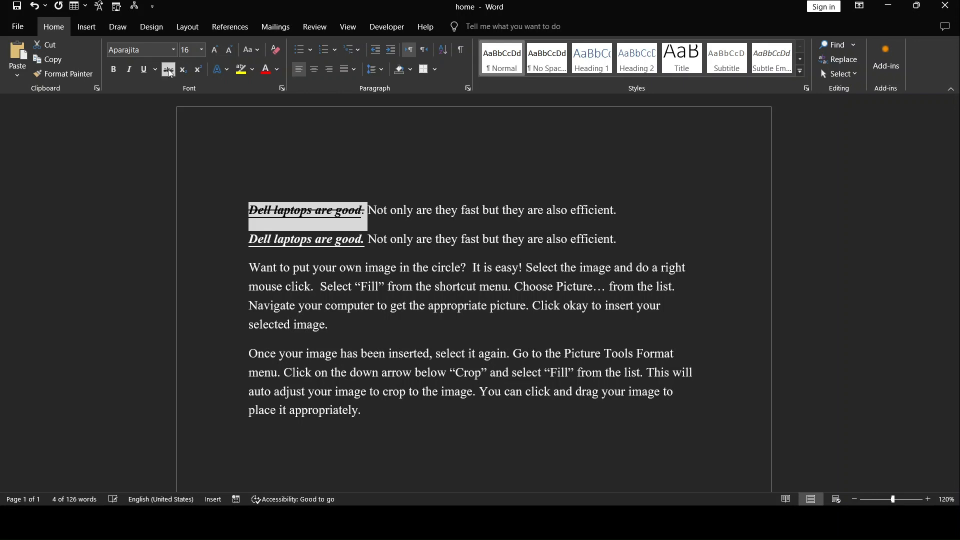
pyautogui.click(302, 240)
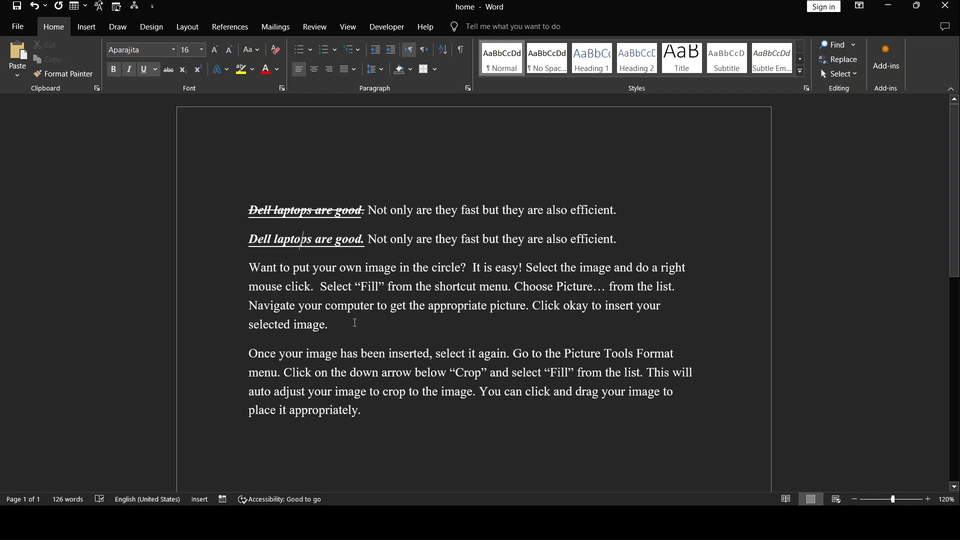
# - Add "2nd" at the end of the last paragraph, with "nd" as superscript
pyautogui.click(368, 410)
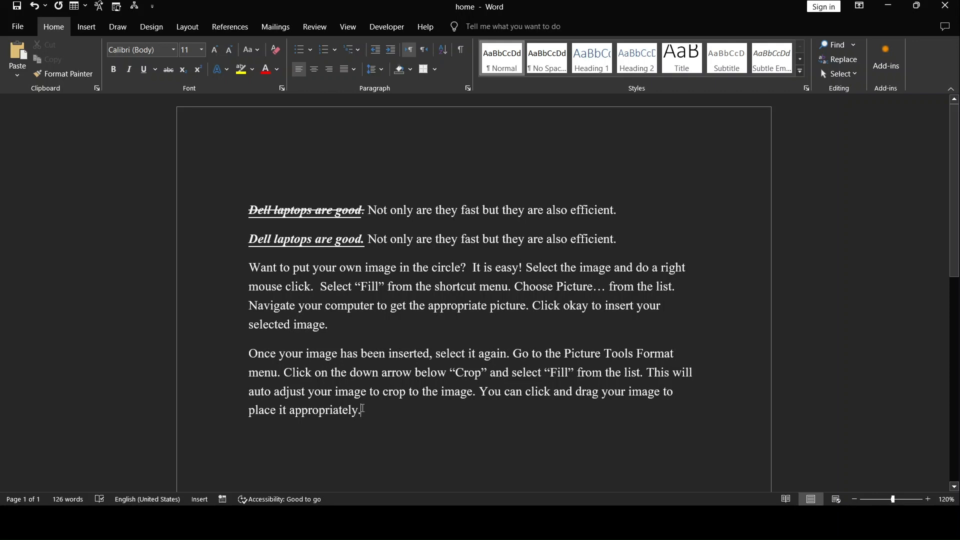
pyautogui.write('2')
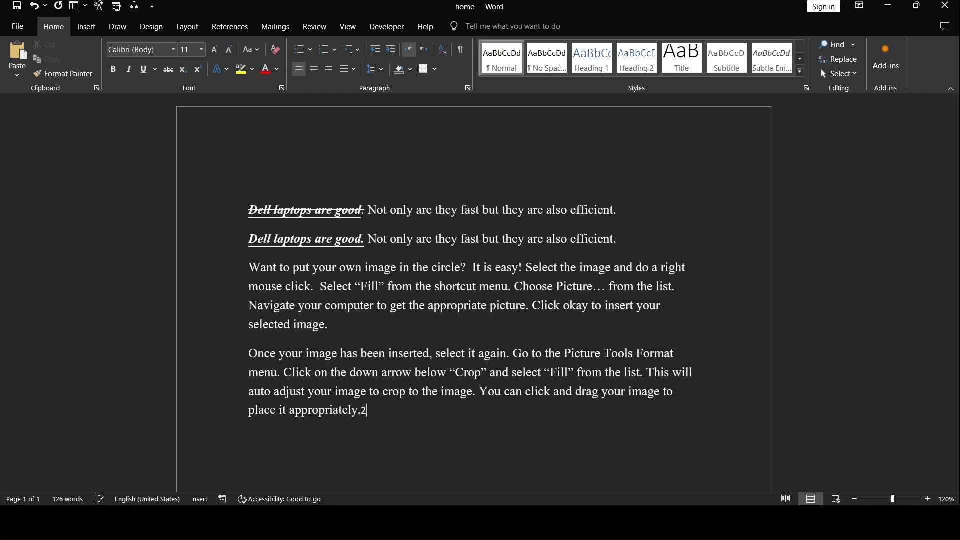
pyautogui.write('nd')
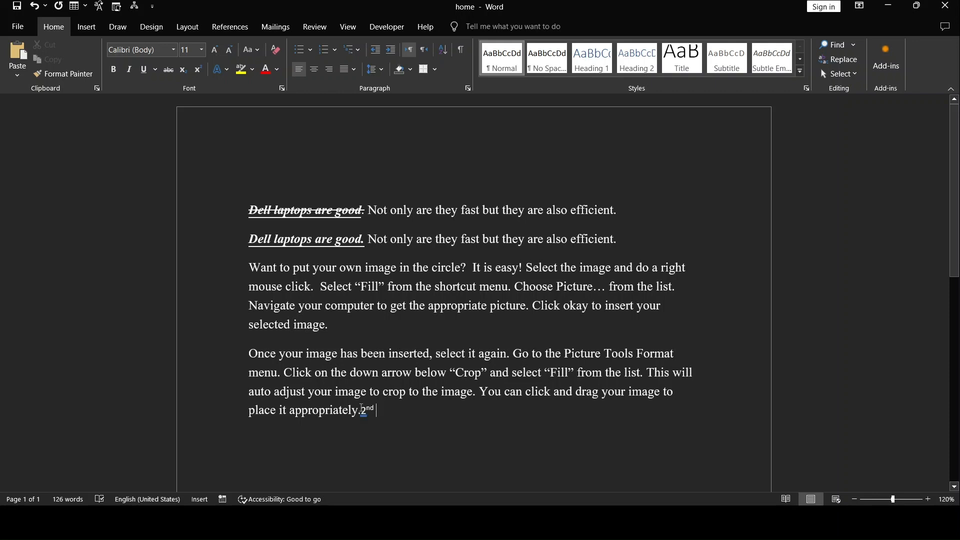
pyautogui.press('BackSpace')
pyautogui.press('BackSpace')
pyautogui.write('nd')
# - Format the "ll" of "will" in the last paragraph as superscript
pyautogui.moveTo(685, 373); pyautogui.dragTo(694, 373)
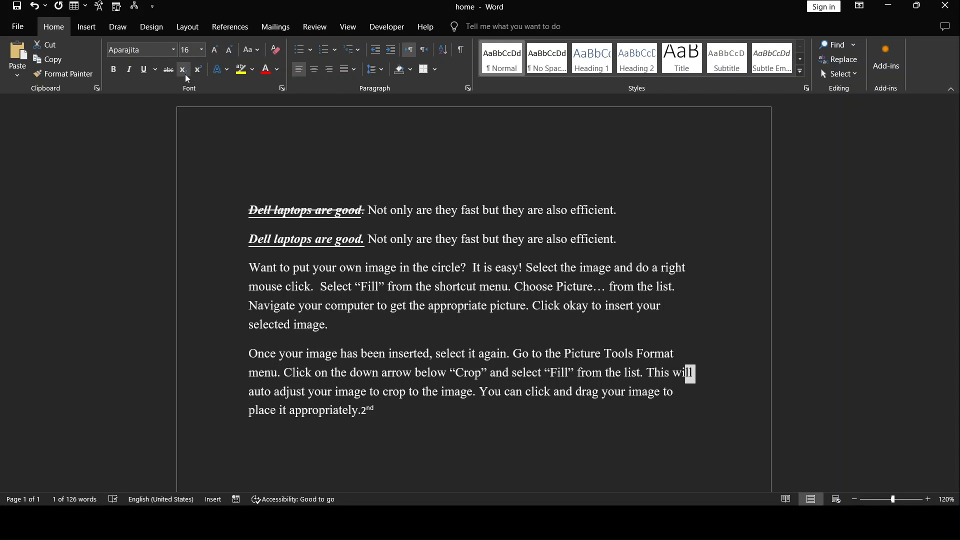
pyautogui.click(198, 71)
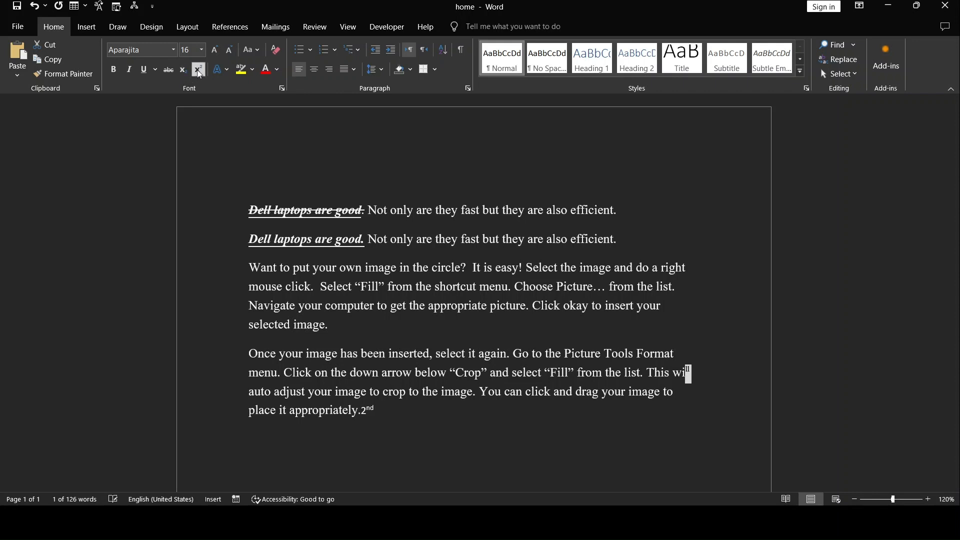
pyautogui.click(636, 373)
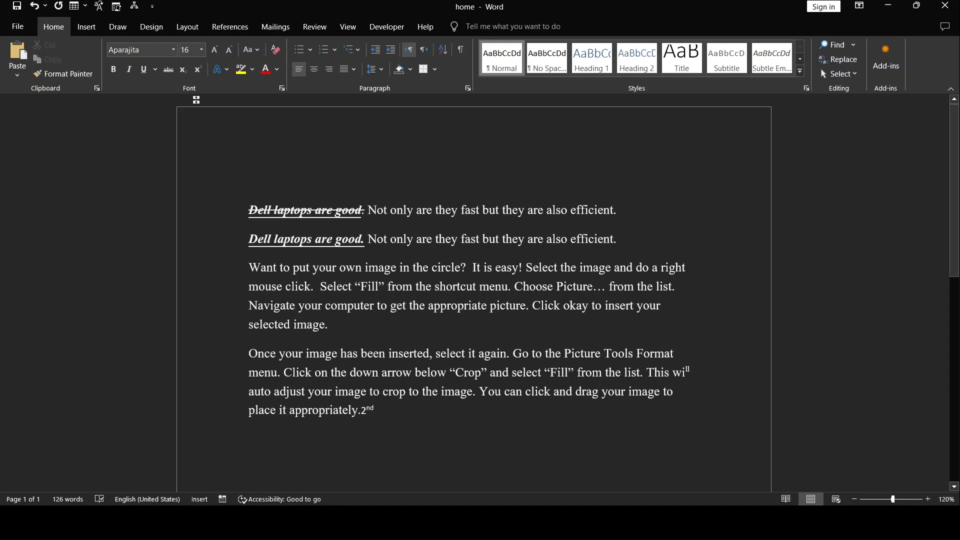
# - Format the final "e" of "Picture" in the third paragraph as subscript
pyautogui.click(593, 288)
pyautogui.moveTo(592, 290); pyautogui.dragTo(587, 290)
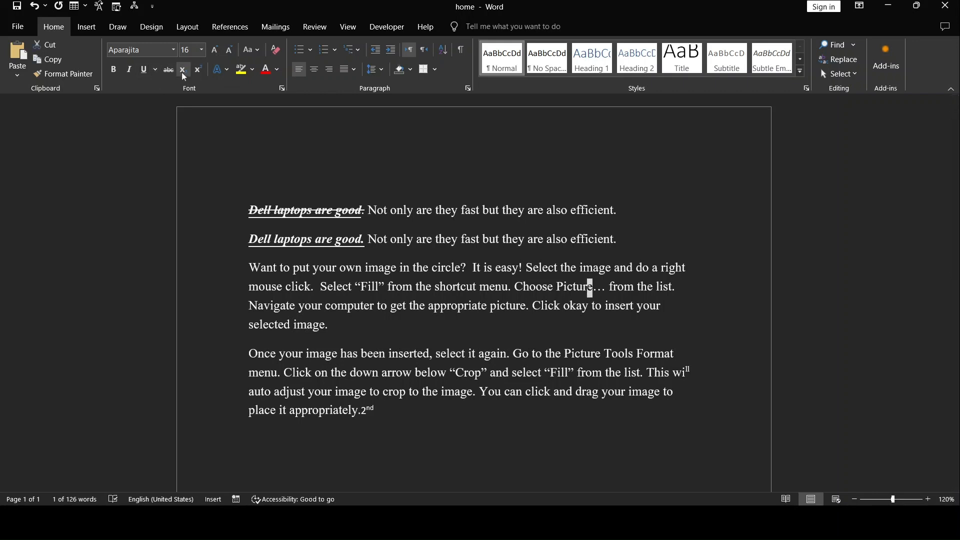
pyautogui.click(183, 71)
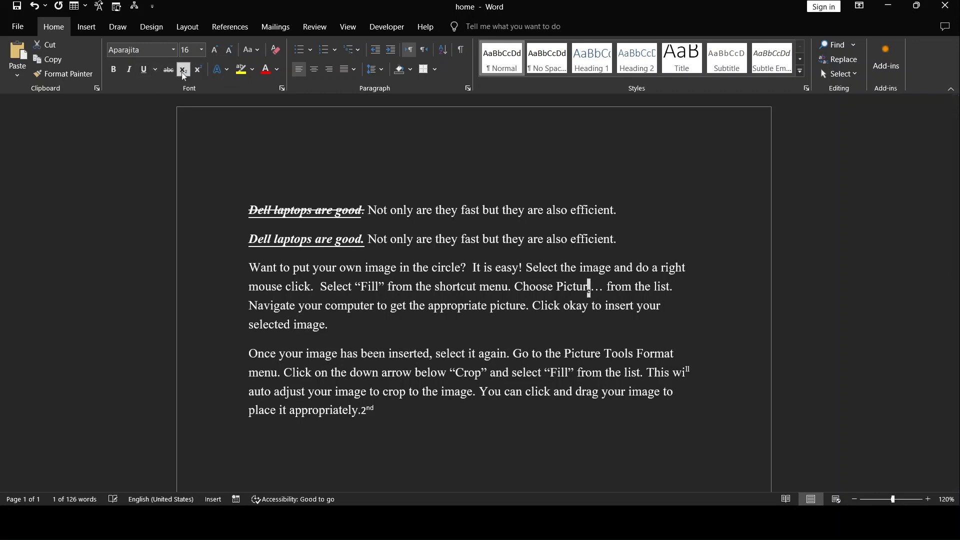
pyautogui.click(530, 288)
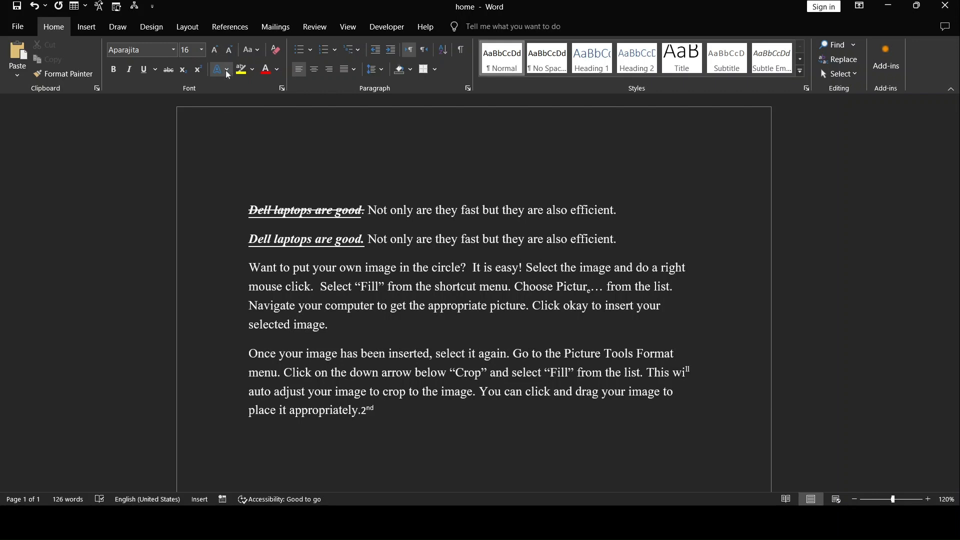
# - Try a text effect on "Dell laptops are good." in the first paragraph and undo it
pyautogui.moveTo(368, 210); pyautogui.dragTo(259, 215)
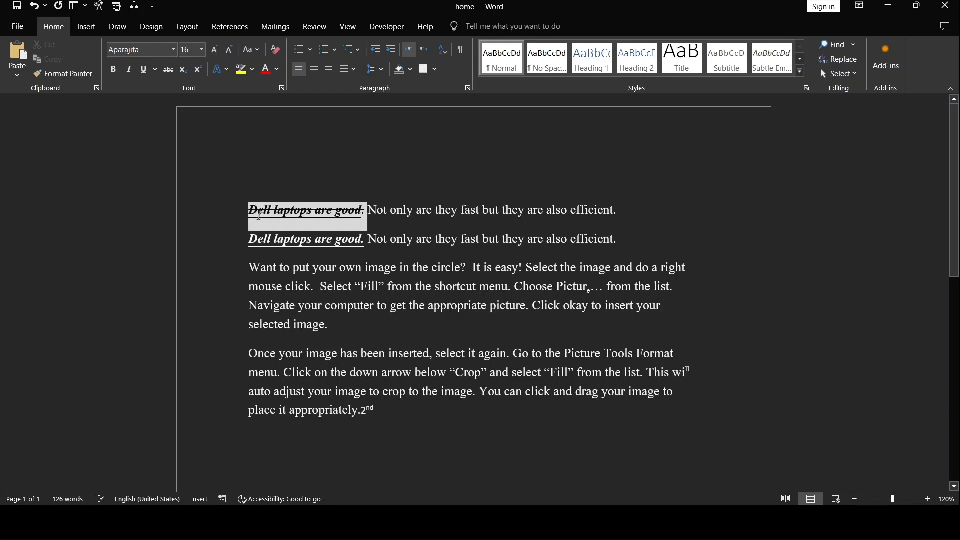
pyautogui.click(227, 65)
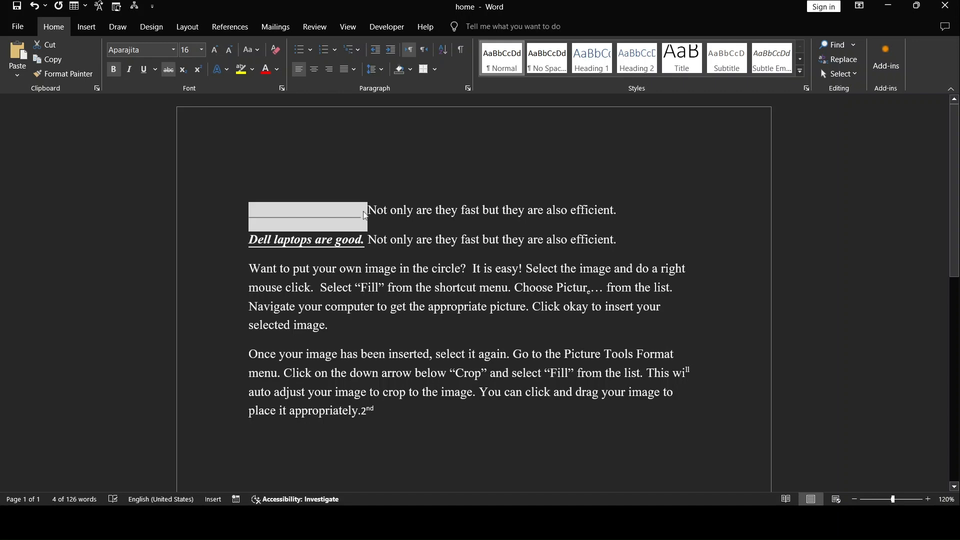
pyautogui.click(356, 192)
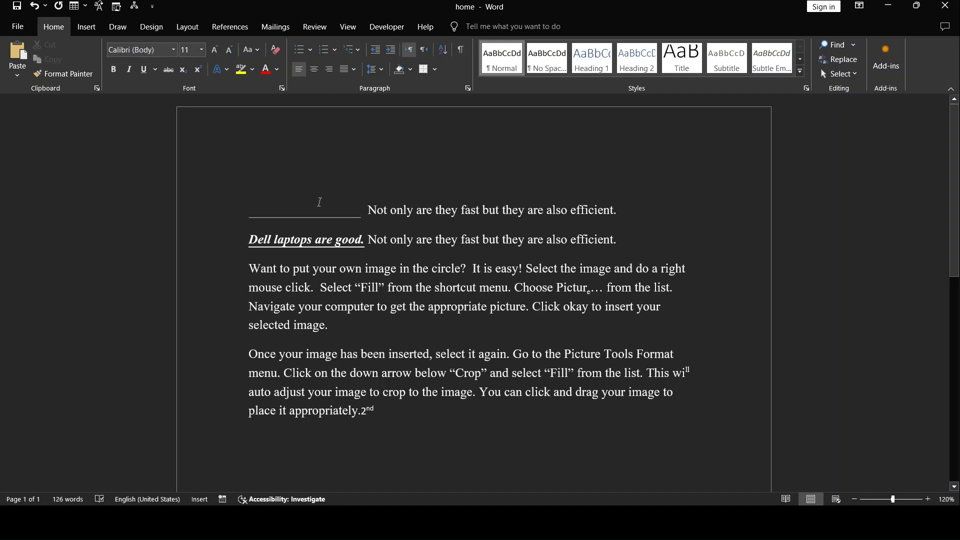
pyautogui.hotkey('ctrl', 'z')
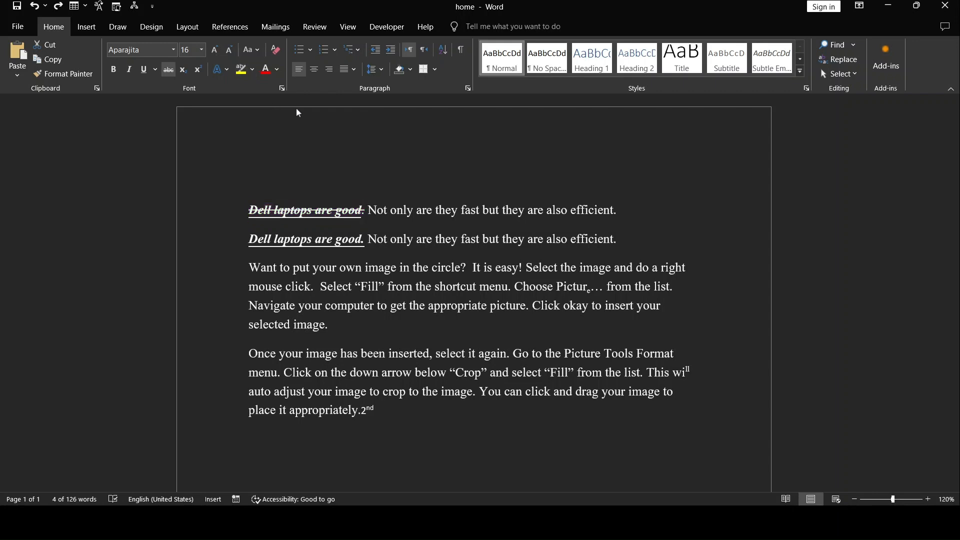
# - Highlight the first paragraph's opening sentence in pink and set the font color of "Dell laptops are good" to green
pyautogui.click(296, 109)
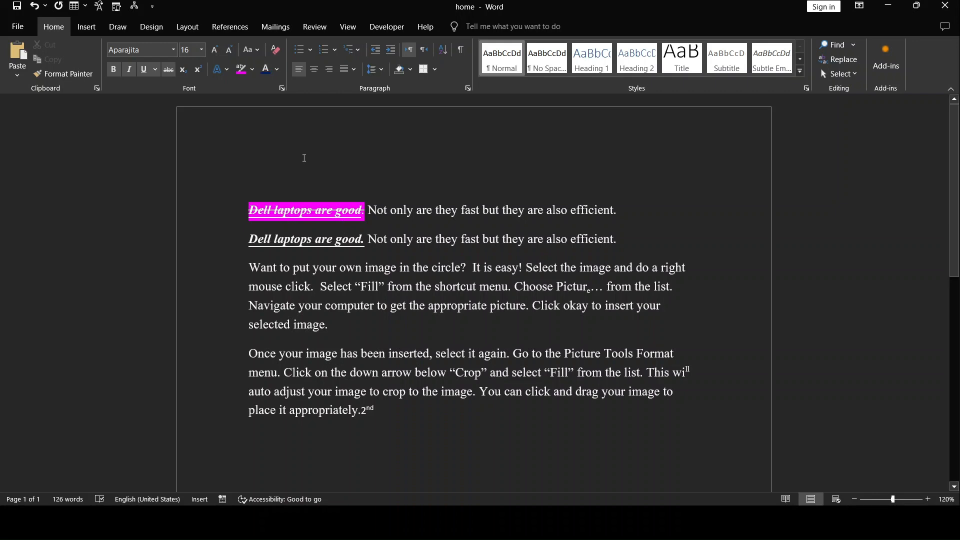
pyautogui.moveTo(361, 211); pyautogui.dragTo(249, 211)
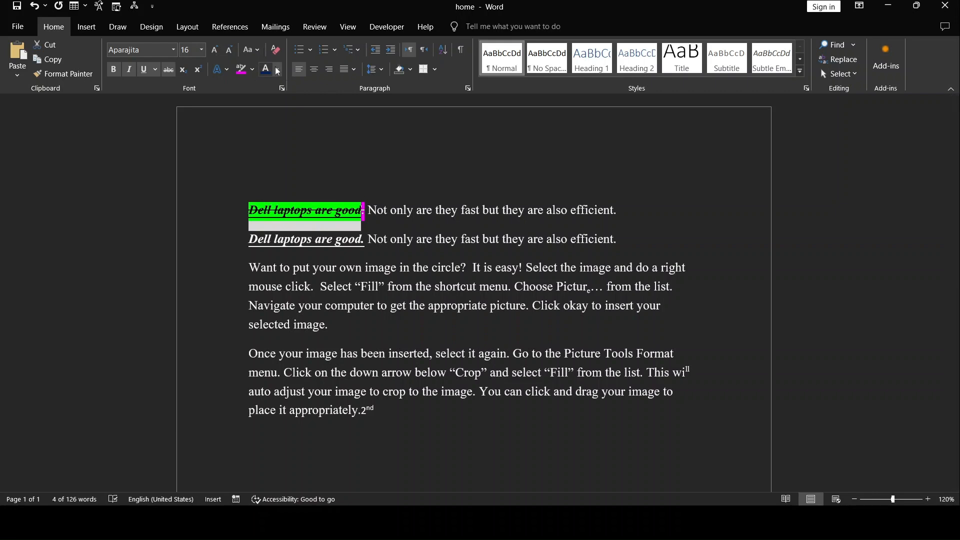
pyautogui.click(308, 187)
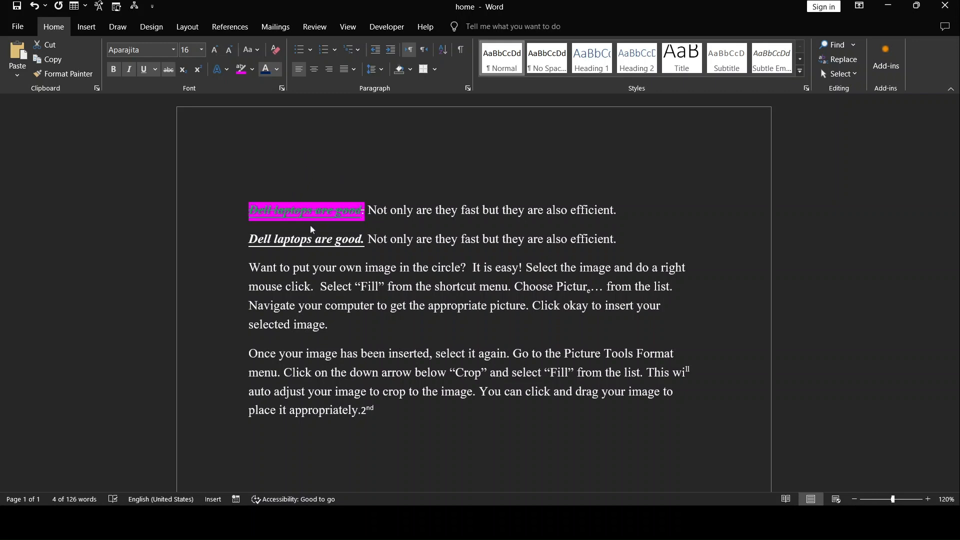
pyautogui.click(390, 173)
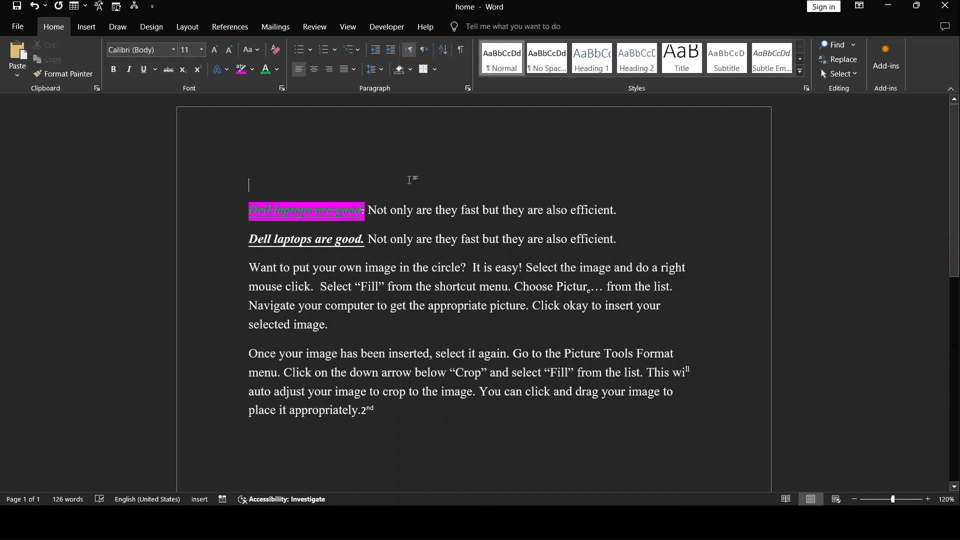
# - Change the font color of the pink-highlighted "Dell laptops are good" to dark gray and clear the selection
pyautogui.click(364, 211)
pyautogui.moveTo(362, 214); pyautogui.dragTo(249, 199)
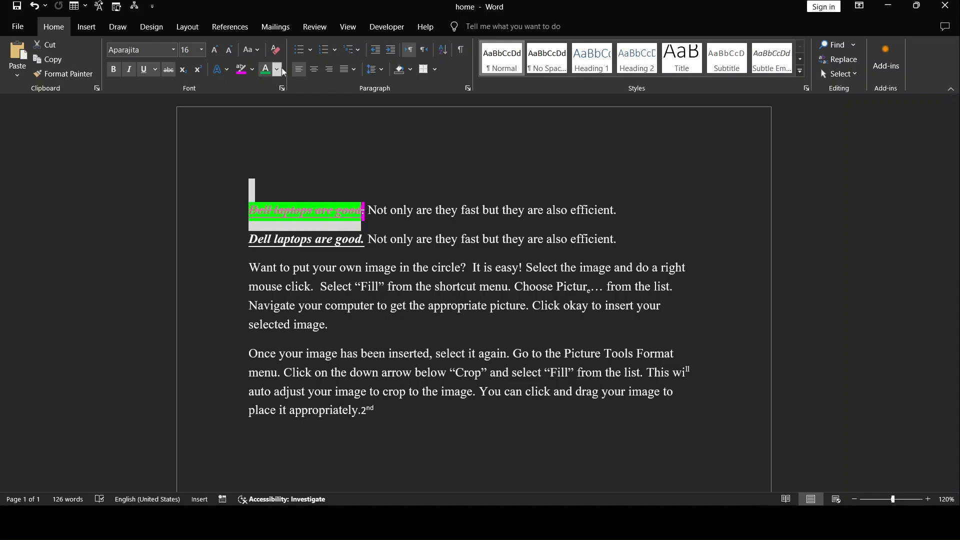
pyautogui.click(294, 218)
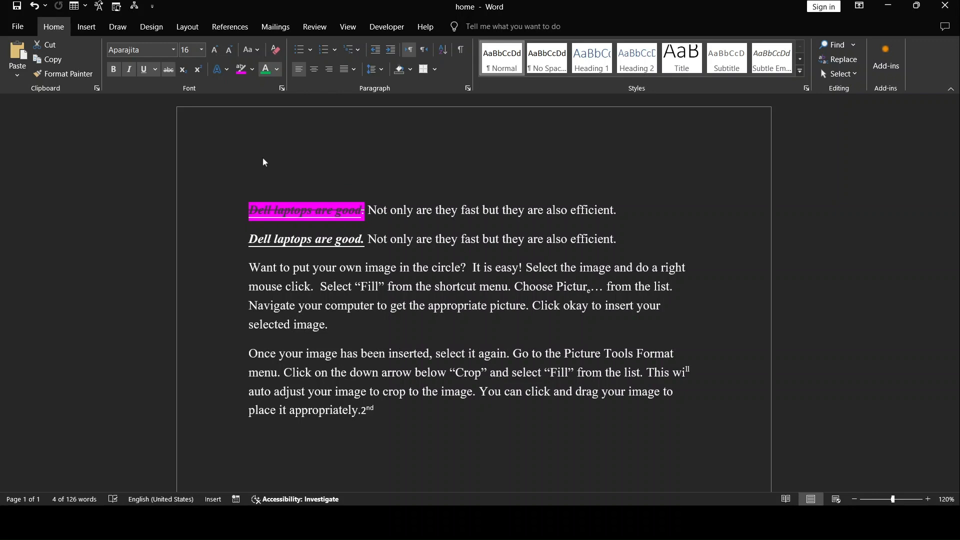
pyautogui.click(316, 211)
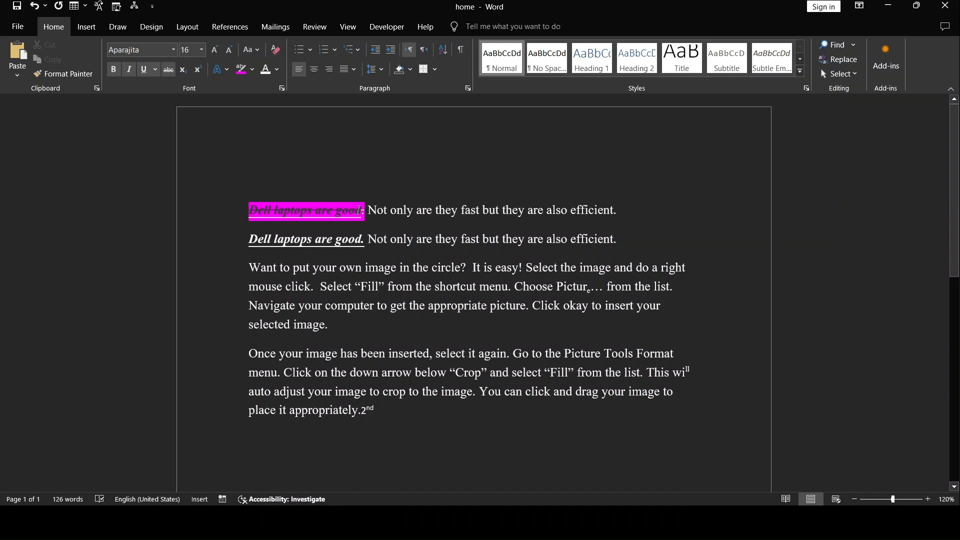
pyautogui.moveTo(364, 210); pyautogui.dragTo(249, 212)
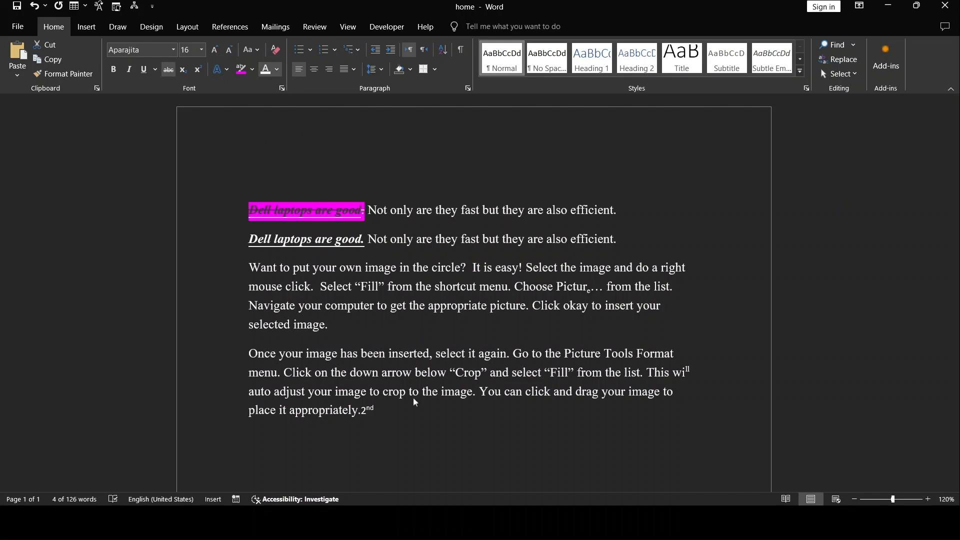
pyautogui.press('Up')
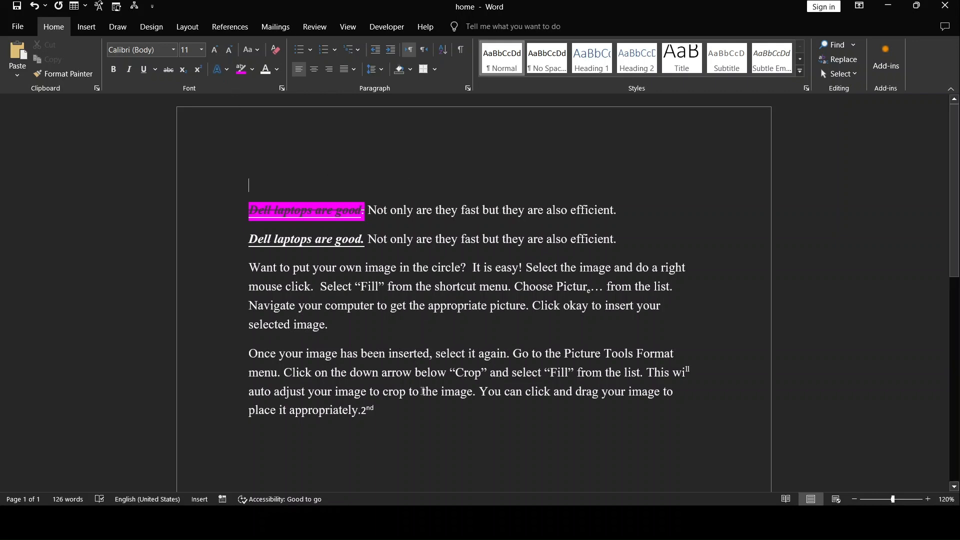
# - Apply a text effect to "2nd" at the end of the last paragraph
pyautogui.doubleClick(367, 410)
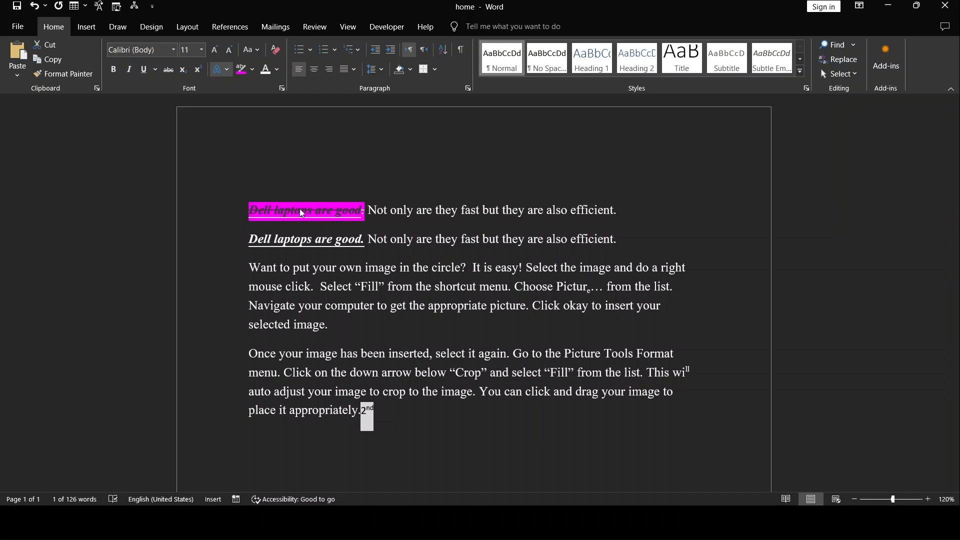
pyautogui.click(409, 211)
pyautogui.click(414, 420)
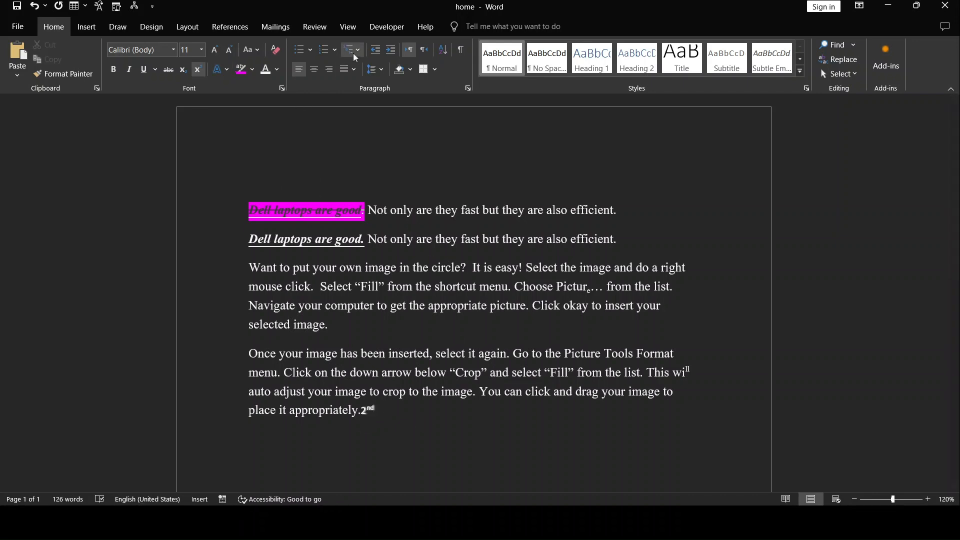